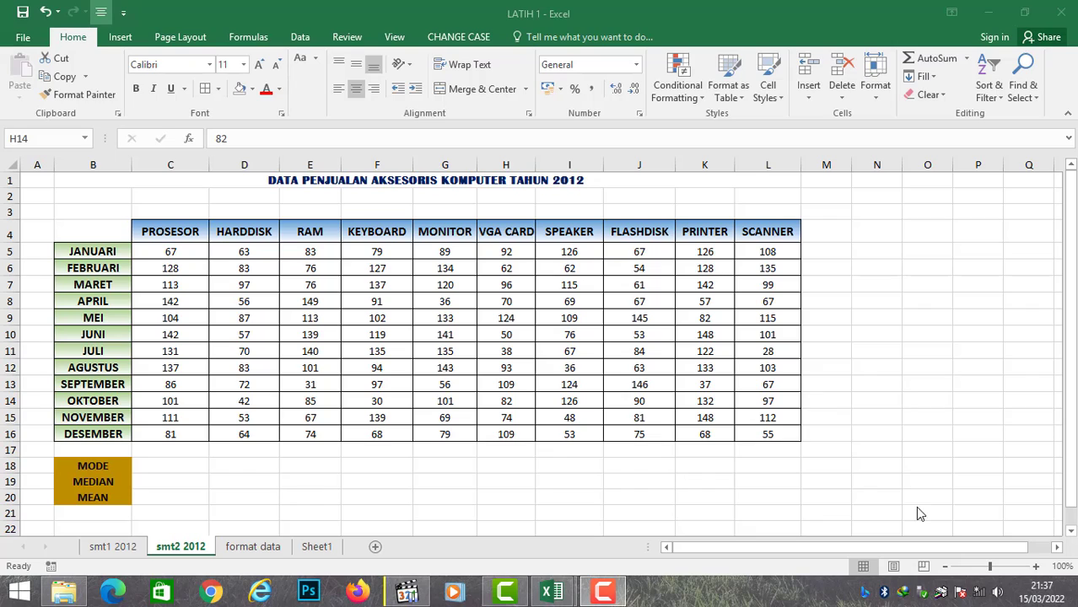
# Step: Enter =MODE(C5:C16) in C18 so the PROSESOR mode shows 142
pyautogui.click(163, 467)
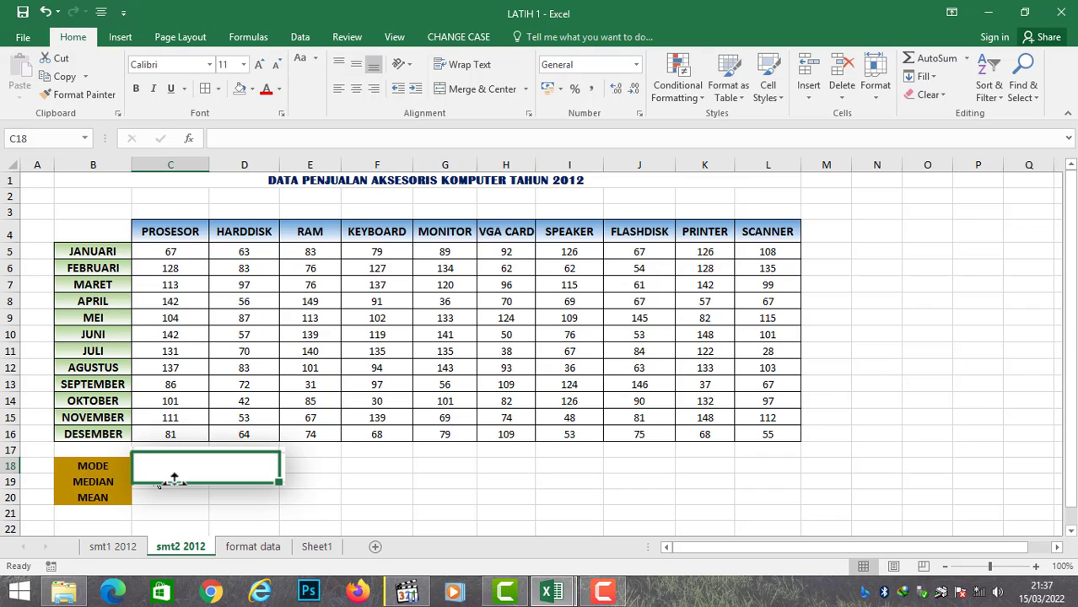
pyautogui.write('=')
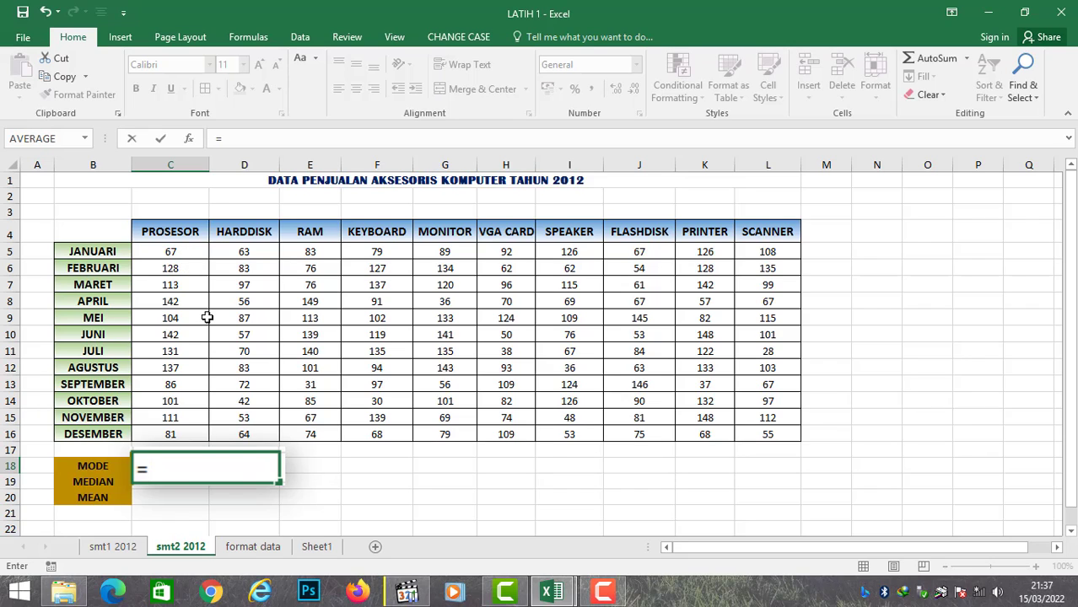
pyautogui.write('MODE(')
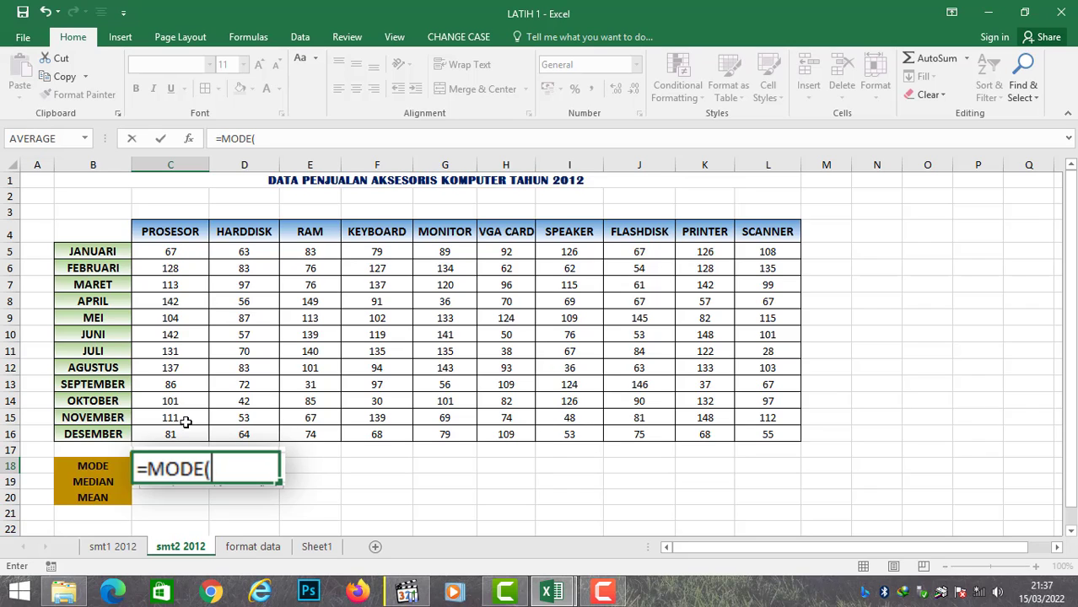
pyautogui.moveTo(161, 253); pyautogui.dragTo(179, 432)
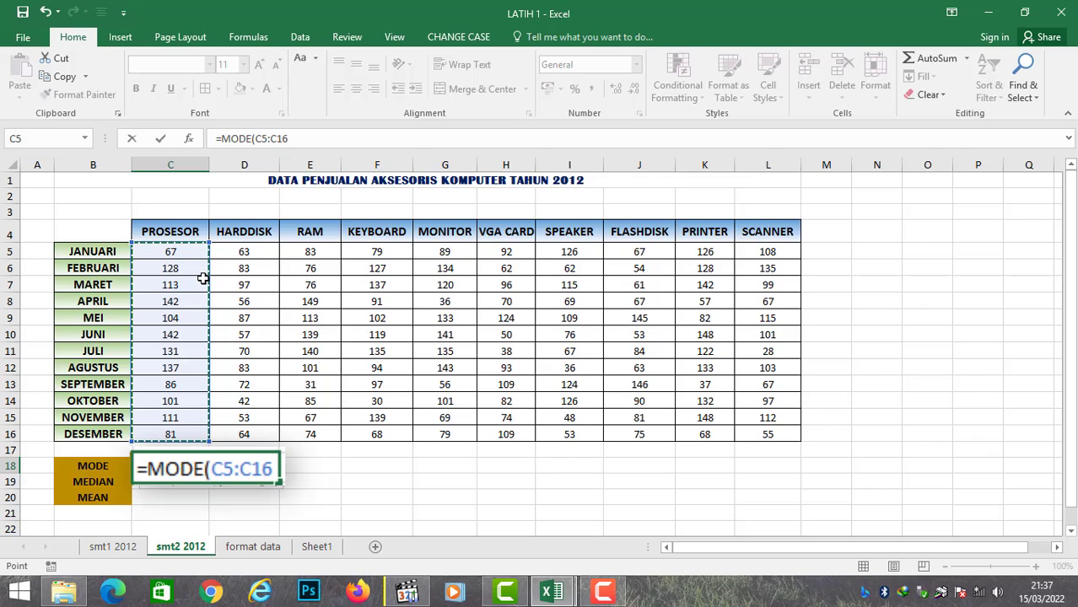
pyautogui.write(')')
pyautogui.press('Return')
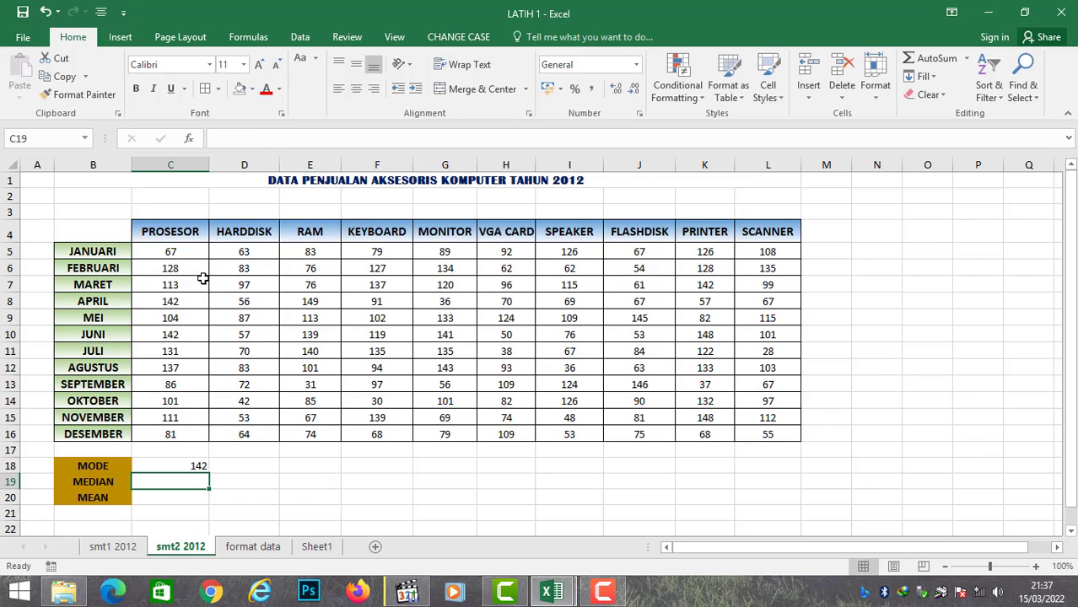
pyautogui.press('Up')
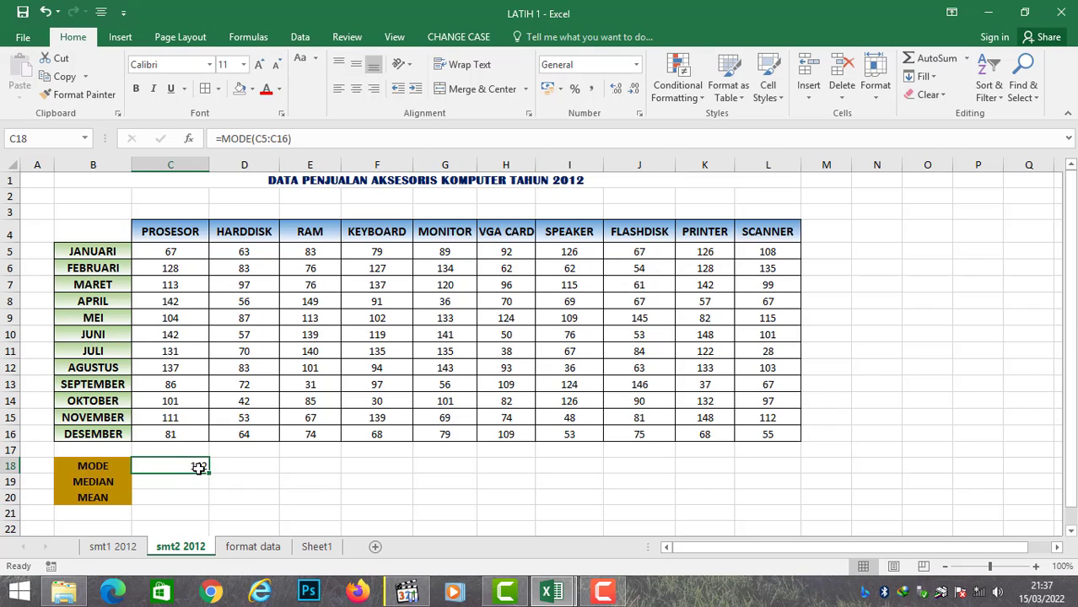
pyautogui.click(170, 301)
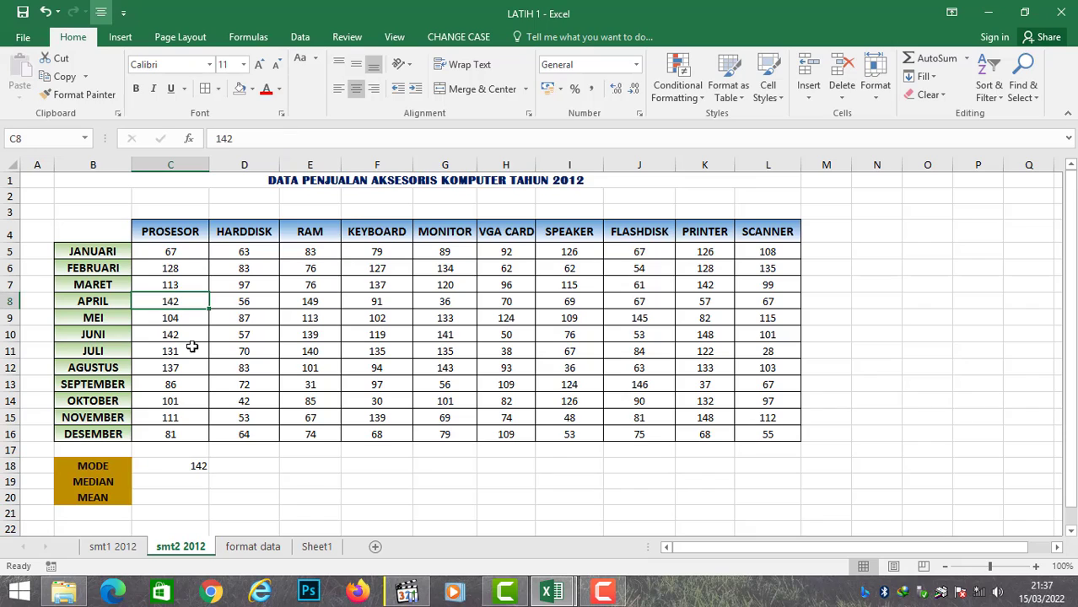
pyautogui.click(173, 337)
pyautogui.click(183, 301)
pyautogui.click(182, 338)
pyautogui.click(180, 301)
pyautogui.click(187, 336)
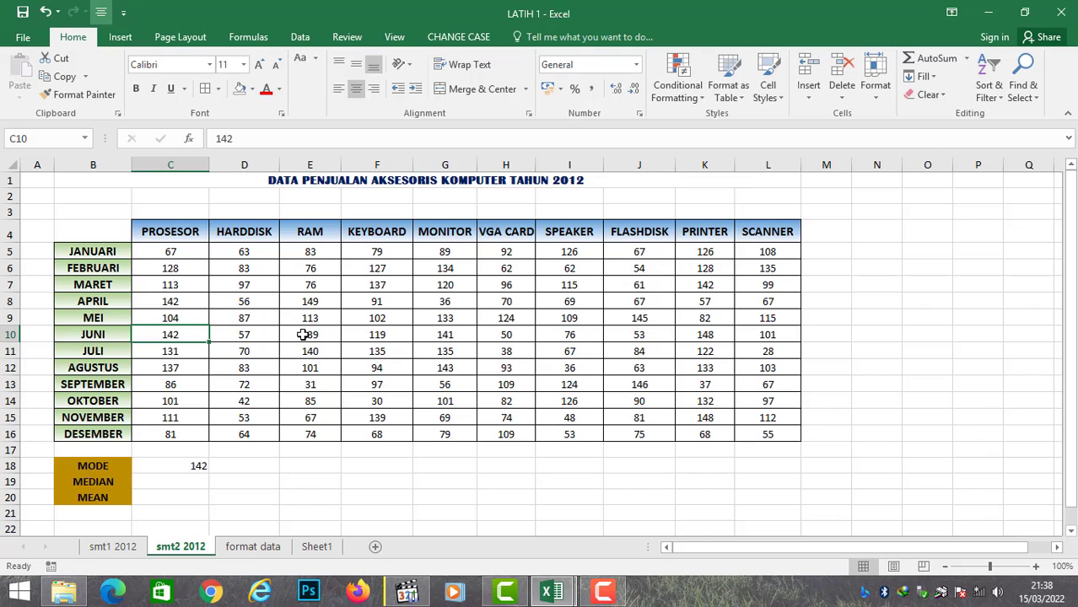
pyautogui.click(186, 462)
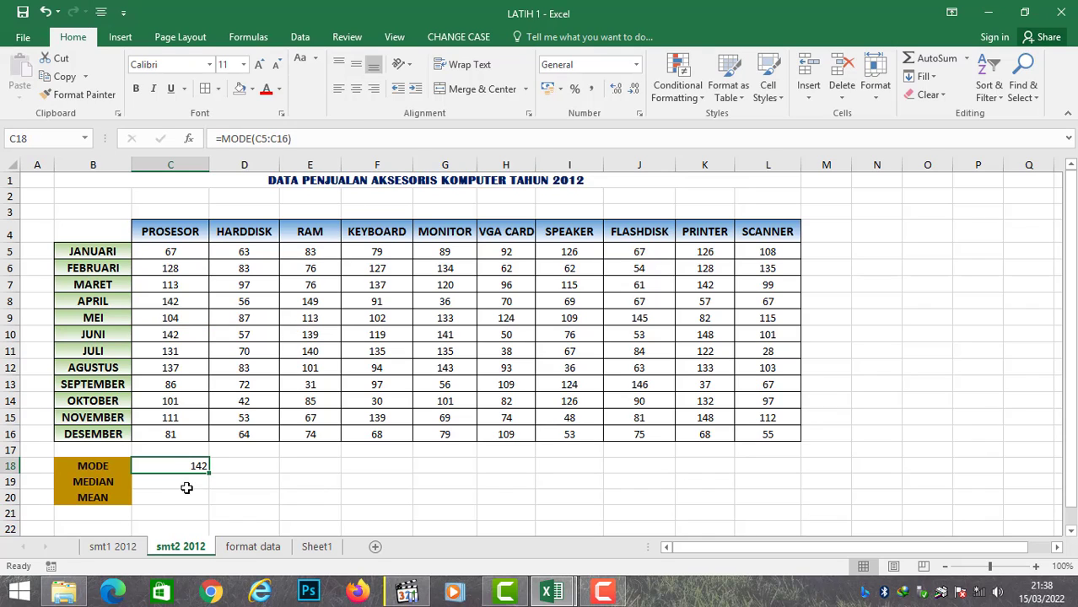
pyautogui.click(176, 480)
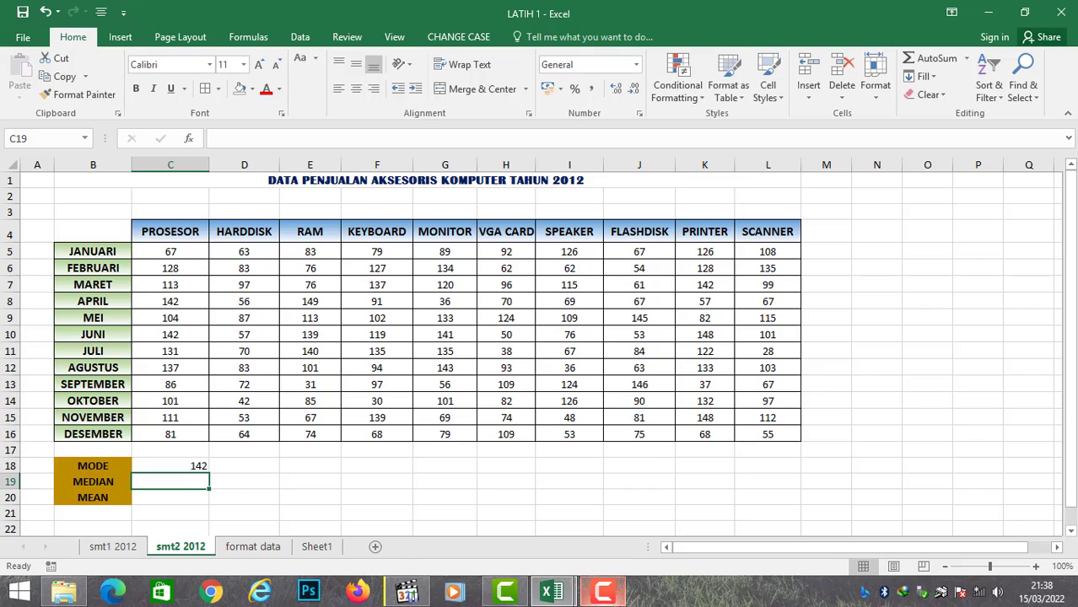
pyautogui.moveTo(603, 591)
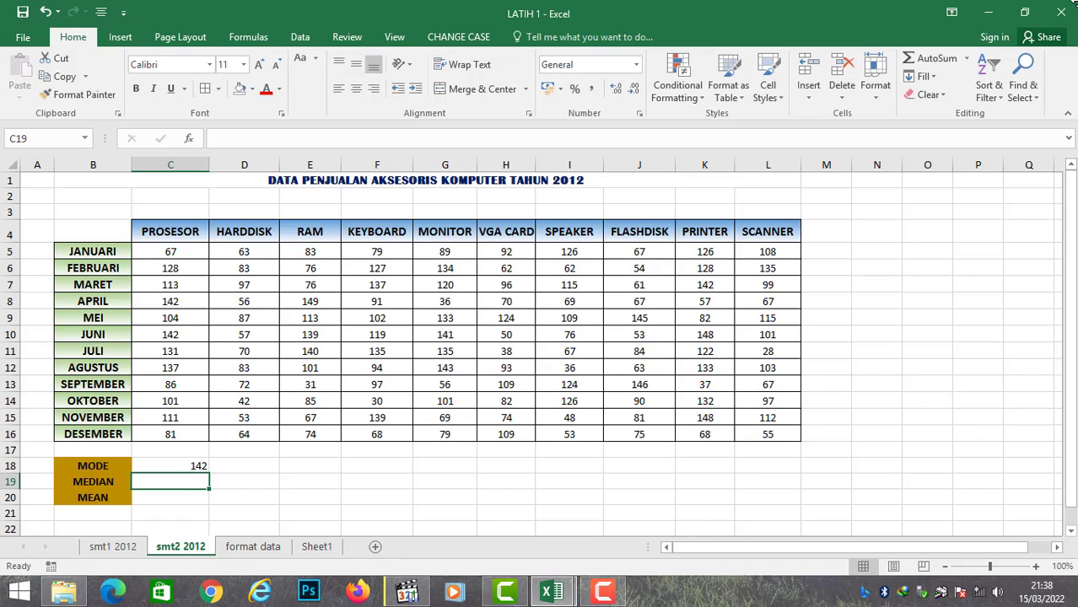
# Step: Enter =MEDIAN(C5:C16) in C19, giving 112, and verify the formula
pyautogui.moveTo(1074, 4)
pyautogui.write('=')
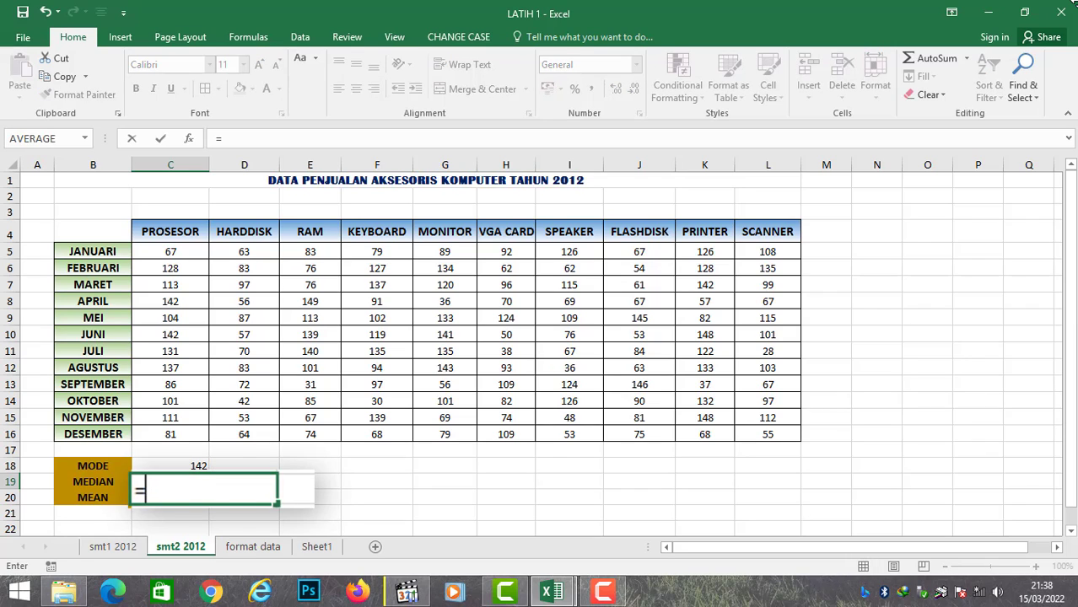
pyautogui.write('MEDIAN(')
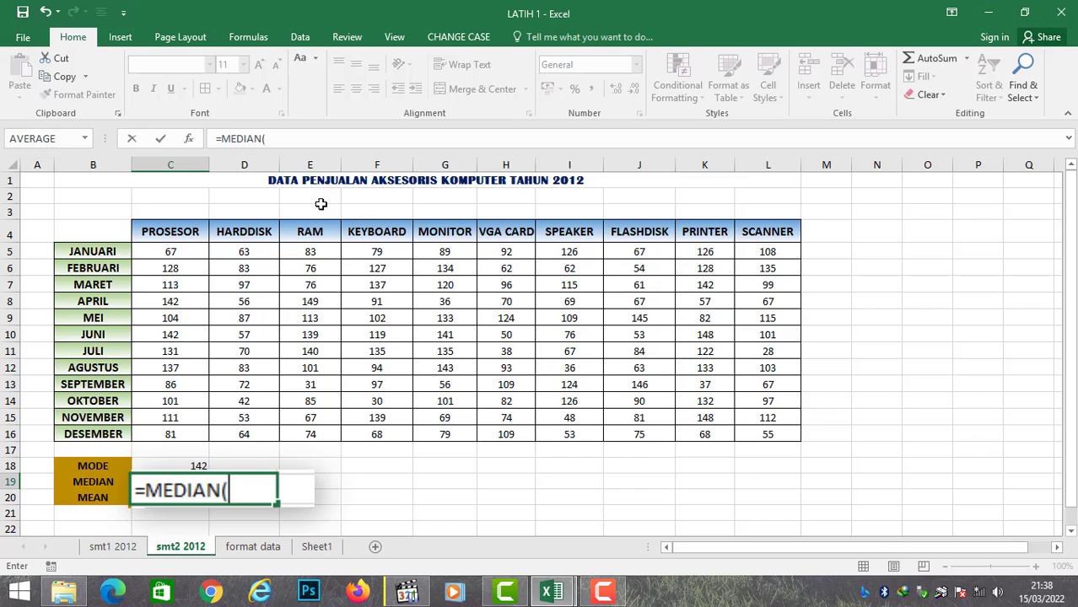
pyautogui.moveTo(175, 253); pyautogui.dragTo(190, 433)
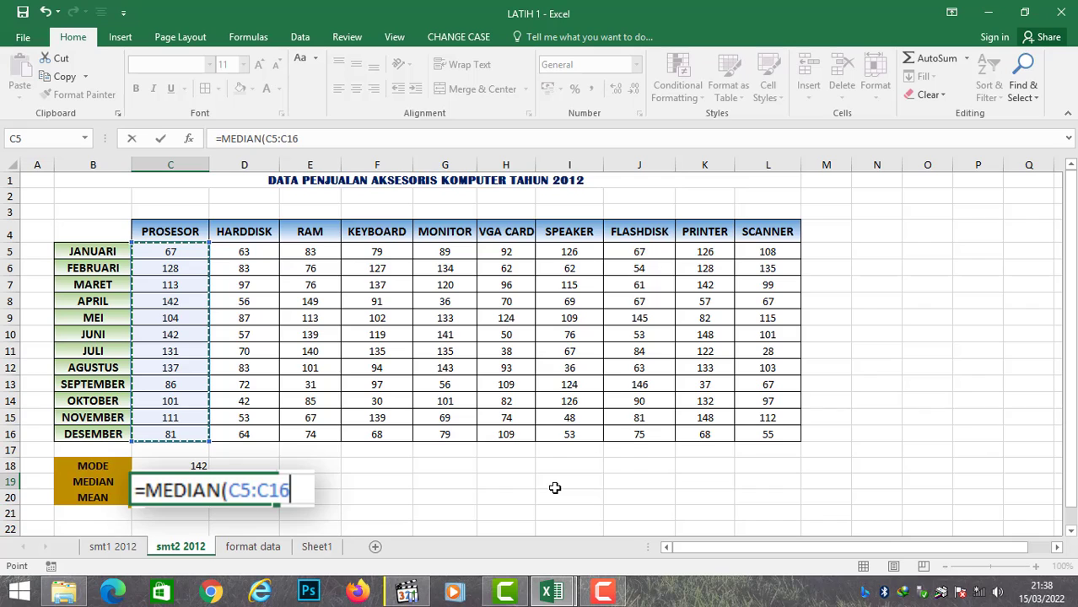
pyautogui.write(')')
pyautogui.press('Return')
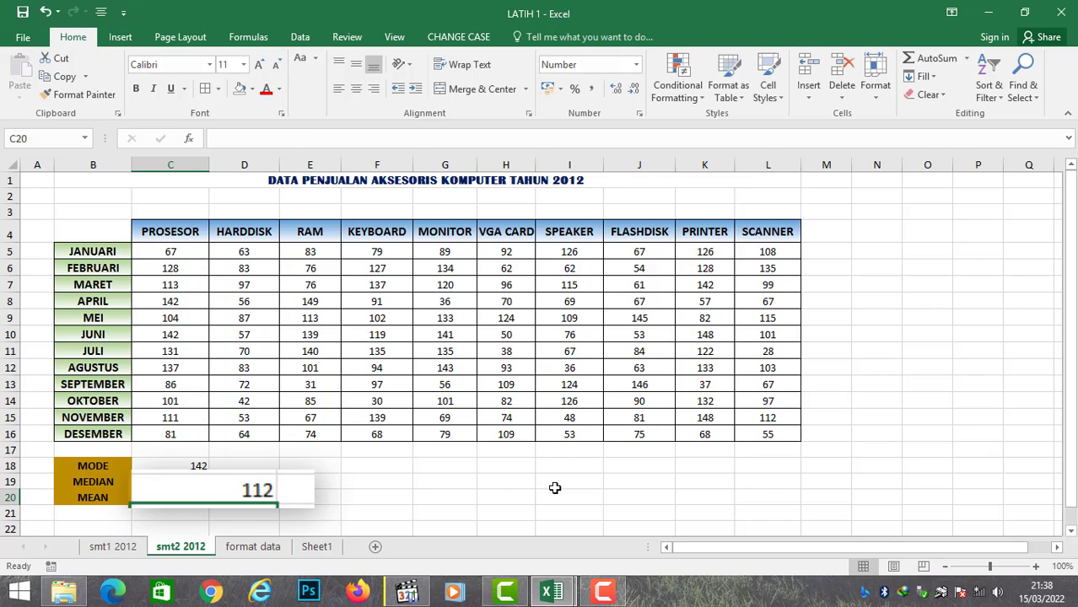
pyautogui.click(192, 482)
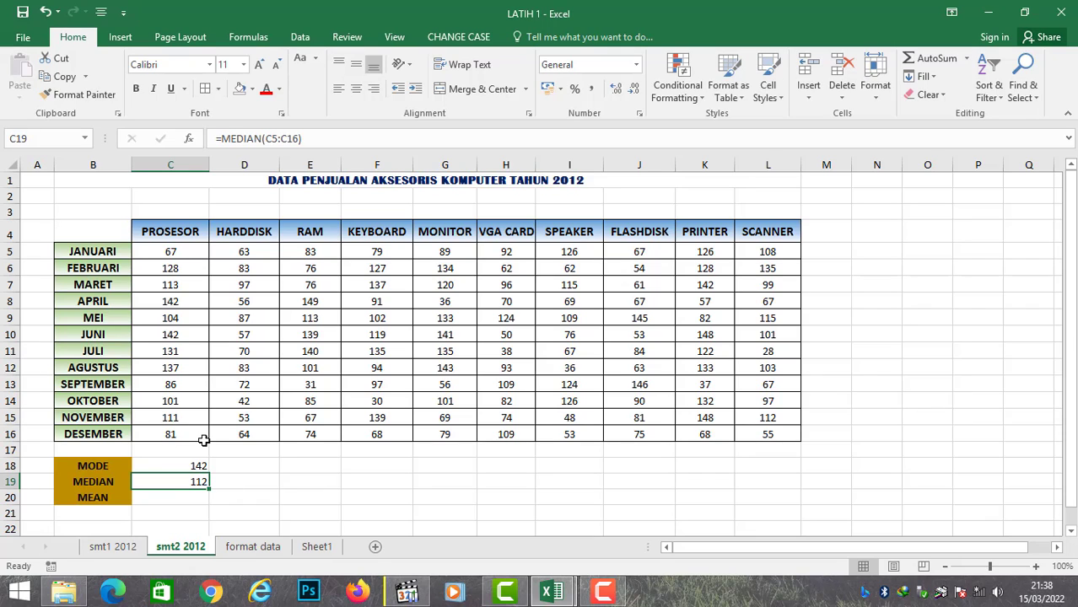
pyautogui.click(169, 498)
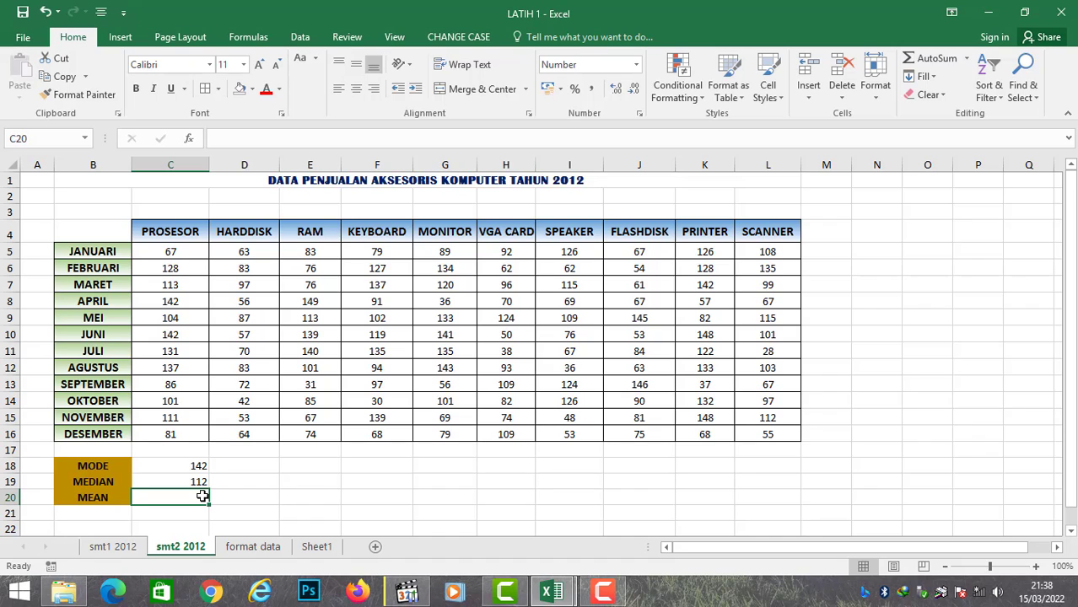
# Step: Enter =AVERAGE(C5:C16) in C20 to show the PROSESOR mean of 111,91667
pyautogui.write('=AVE')
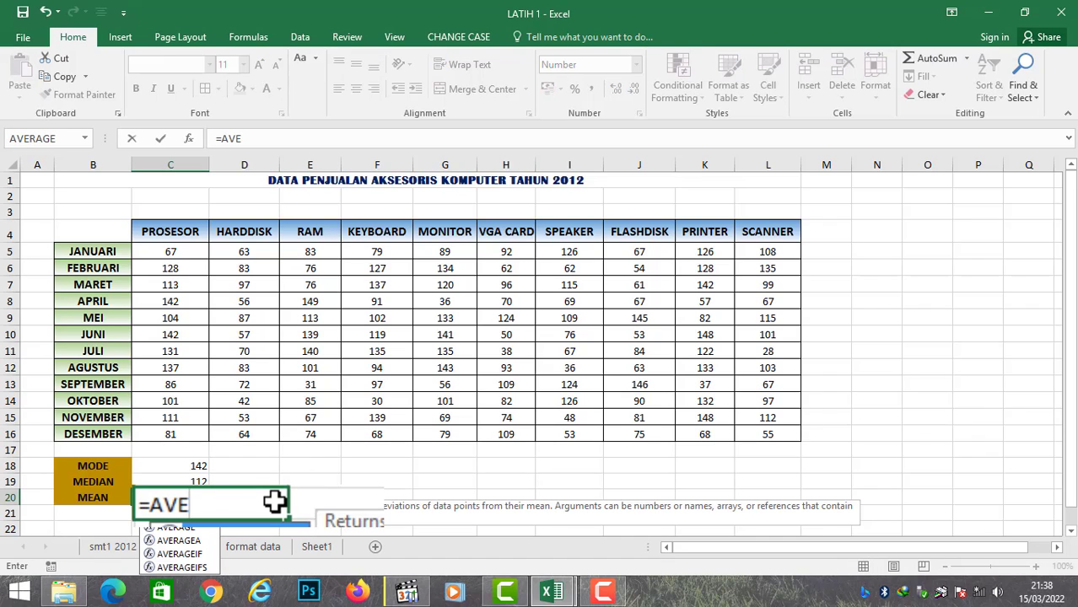
pyautogui.write('RAGE')
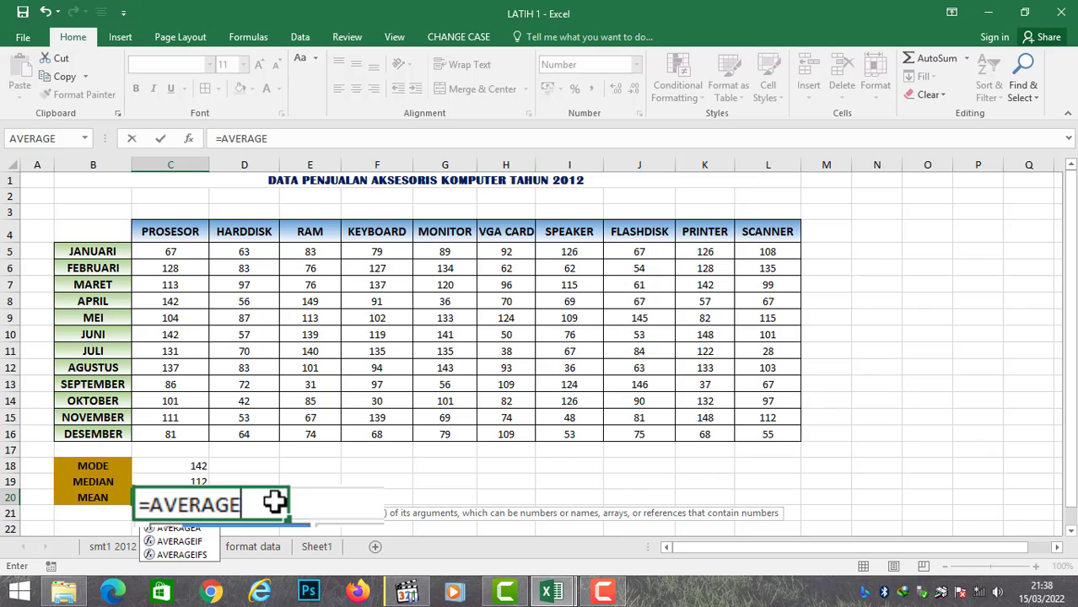
pyautogui.write('(')
pyautogui.click(164, 257)
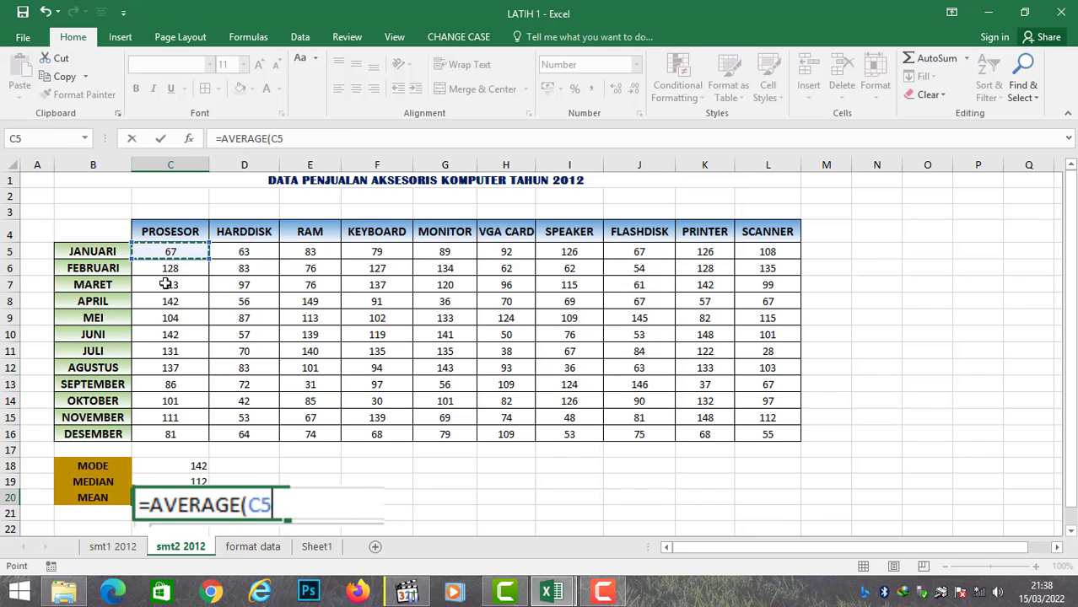
pyautogui.moveTo(166, 284); pyautogui.dragTo(215, 428)
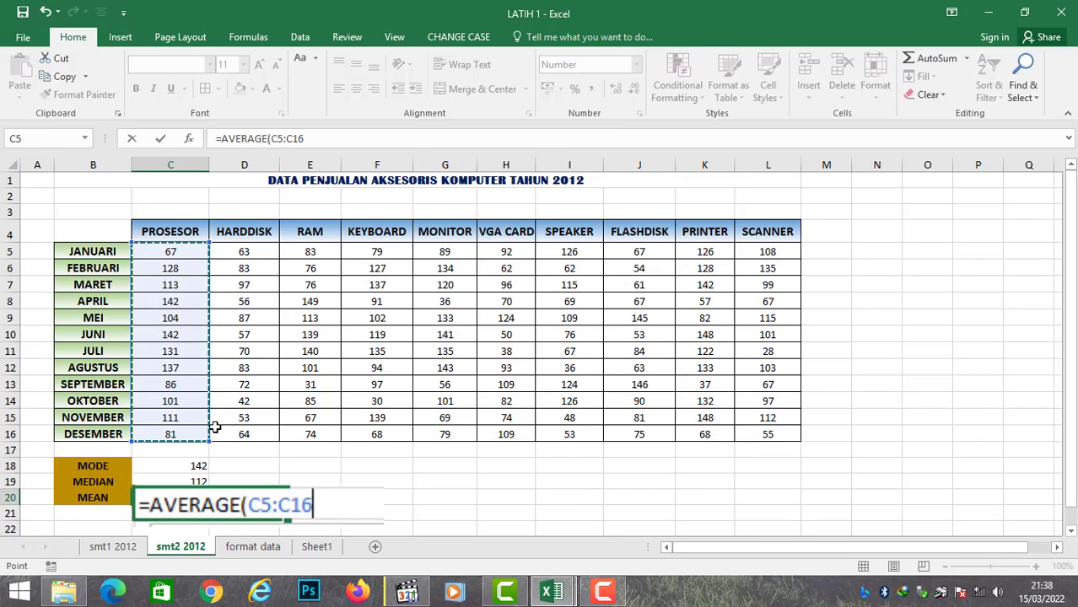
pyautogui.write(')')
pyautogui.press('Return')
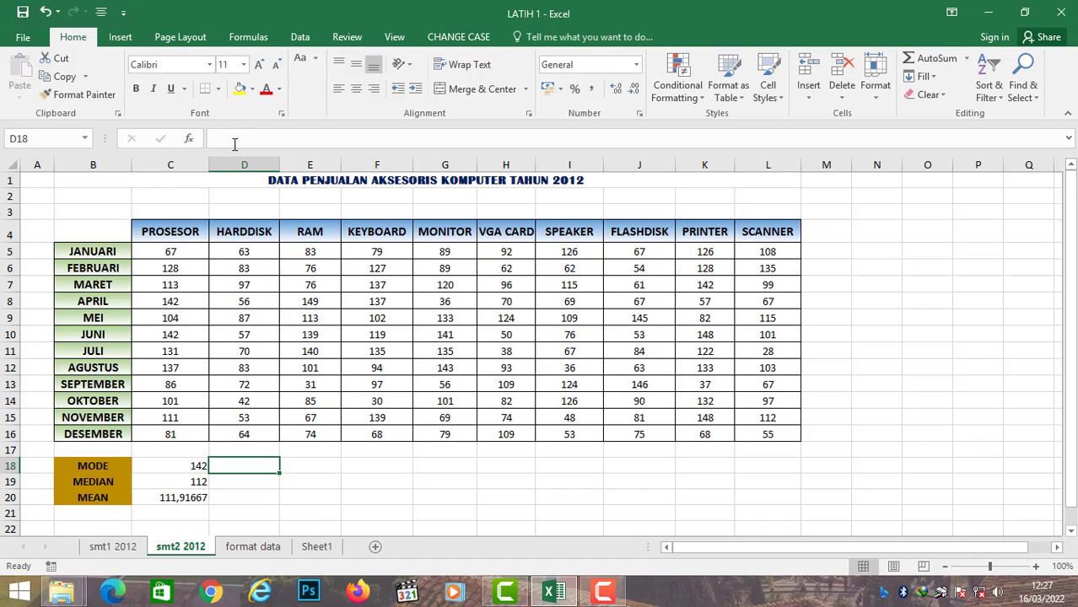
# Step: For D18, browse the Insert Function categories (All, Financial, Date & Time, Most Recently Used)
pyautogui.click(188, 138)
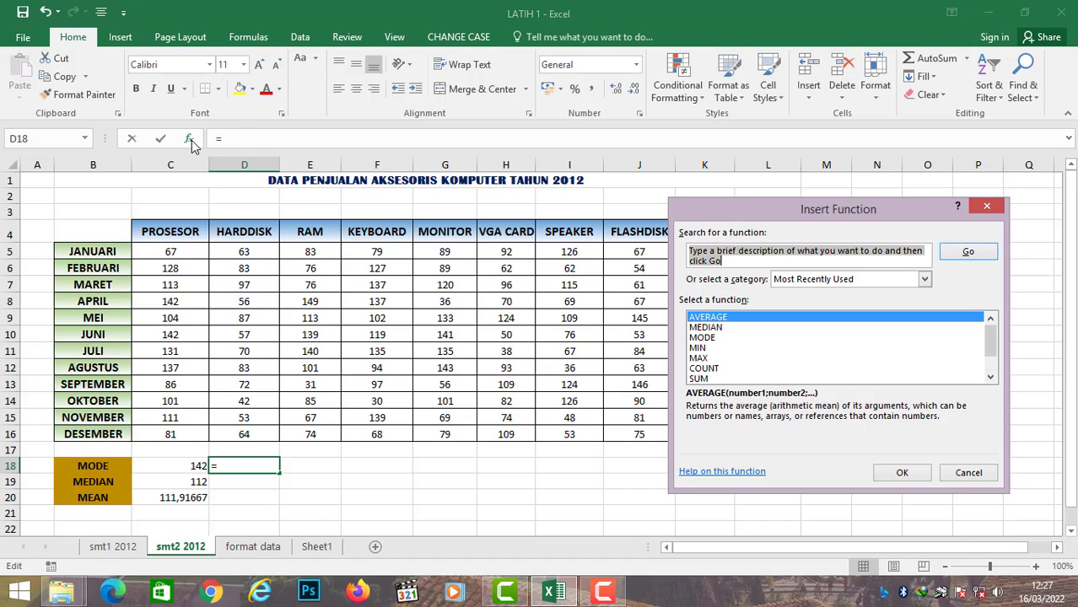
pyautogui.moveTo(862, 215)
pyautogui.mouseDown()
pyautogui.moveTo(810, 199)
pyautogui.moveTo(766, 161)
pyautogui.mouseUp()
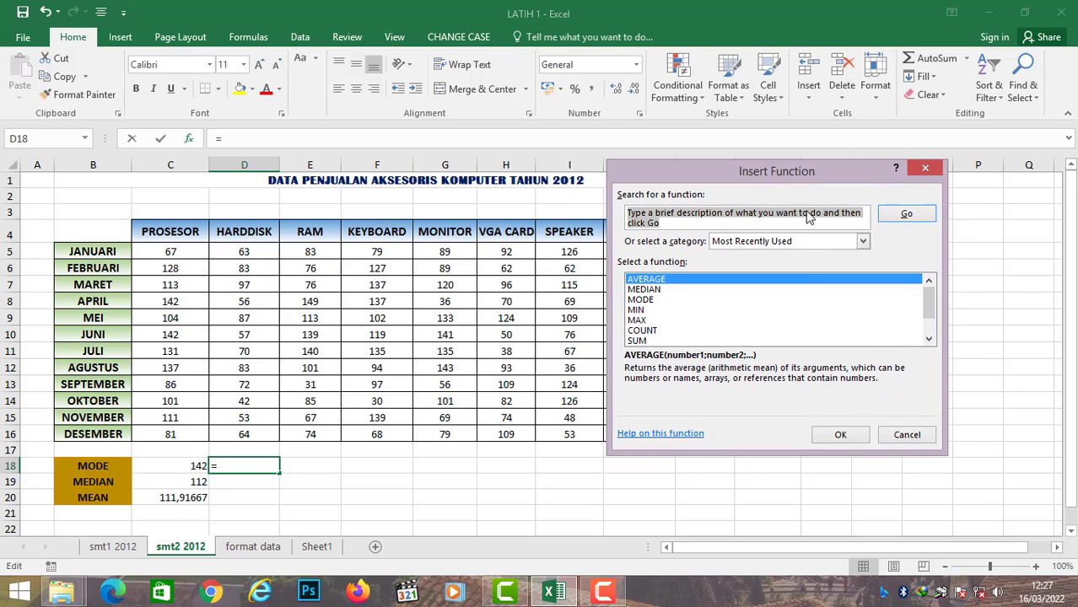
pyautogui.click(863, 241)
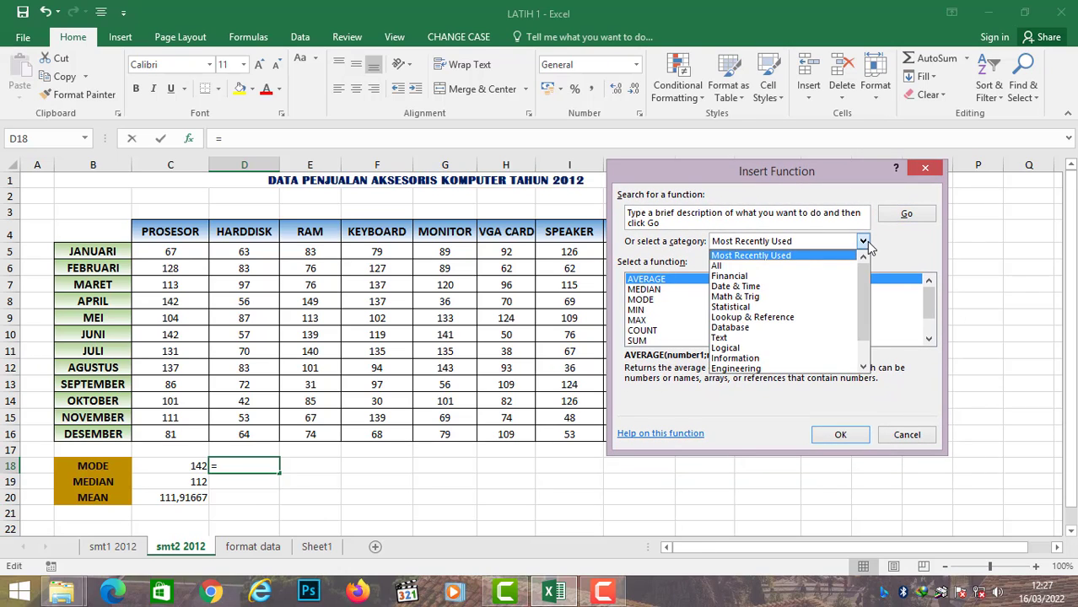
pyautogui.click(817, 257)
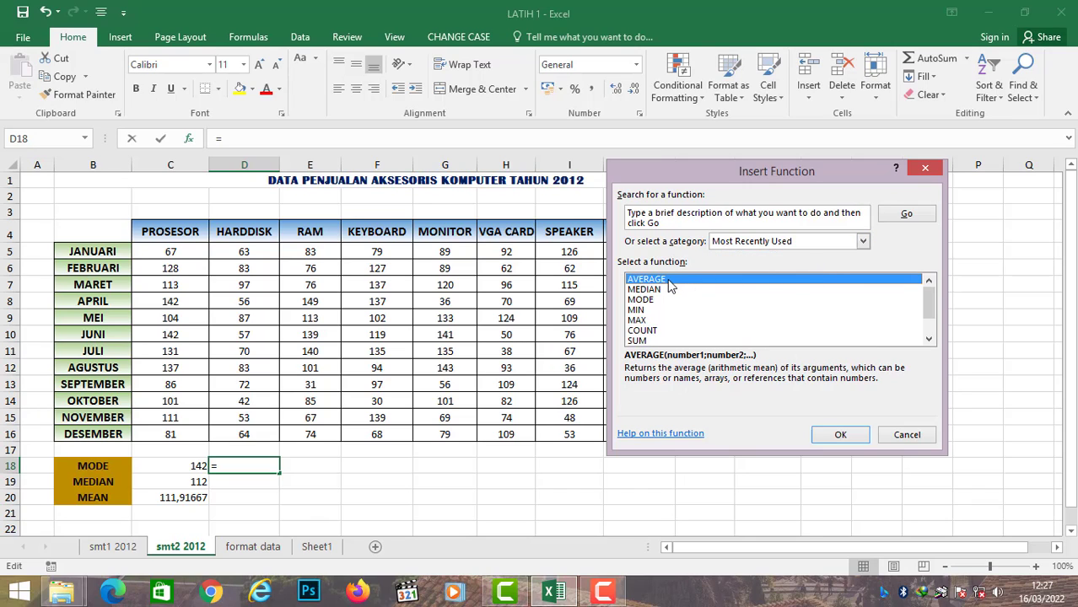
pyautogui.click(862, 242)
pyautogui.click(851, 271)
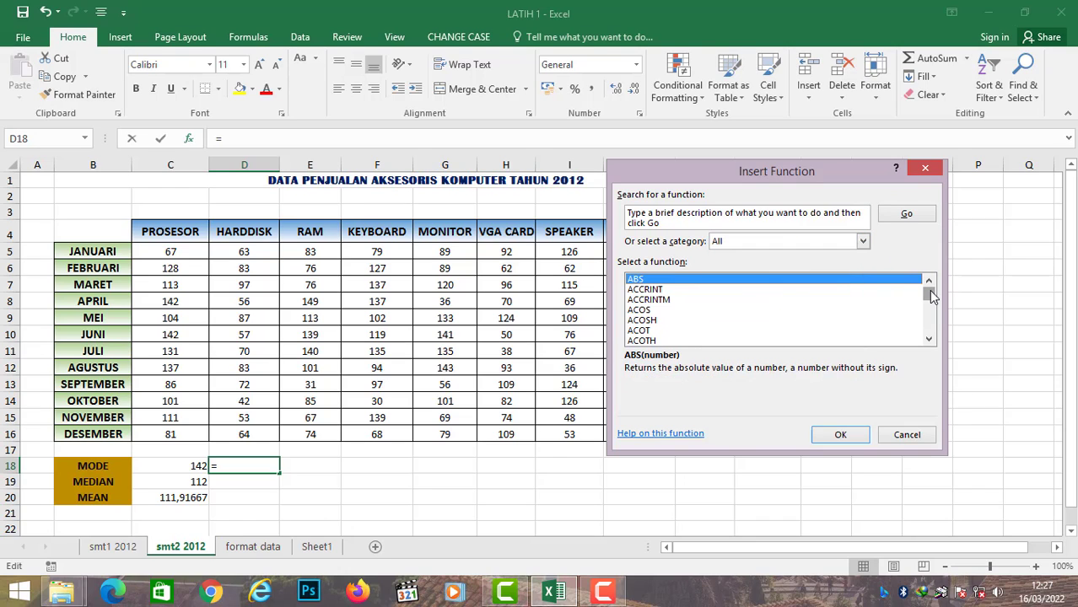
pyautogui.moveTo(933, 300)
pyautogui.mouseDown()
pyautogui.moveTo(945, 344)
pyautogui.moveTo(931, 291)
pyautogui.mouseUp()
pyautogui.click(862, 241)
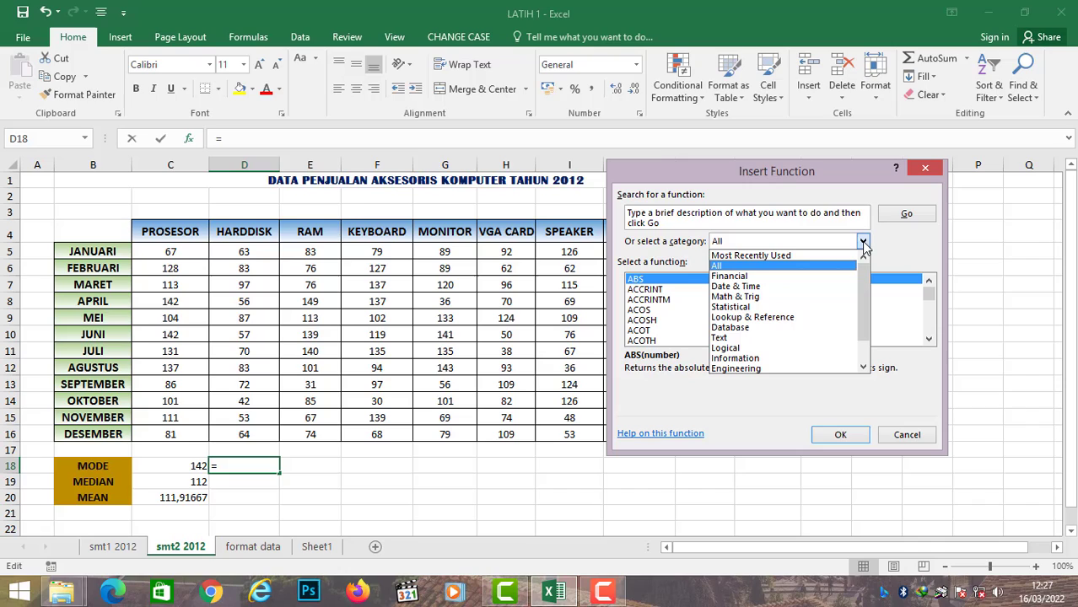
pyautogui.click(805, 278)
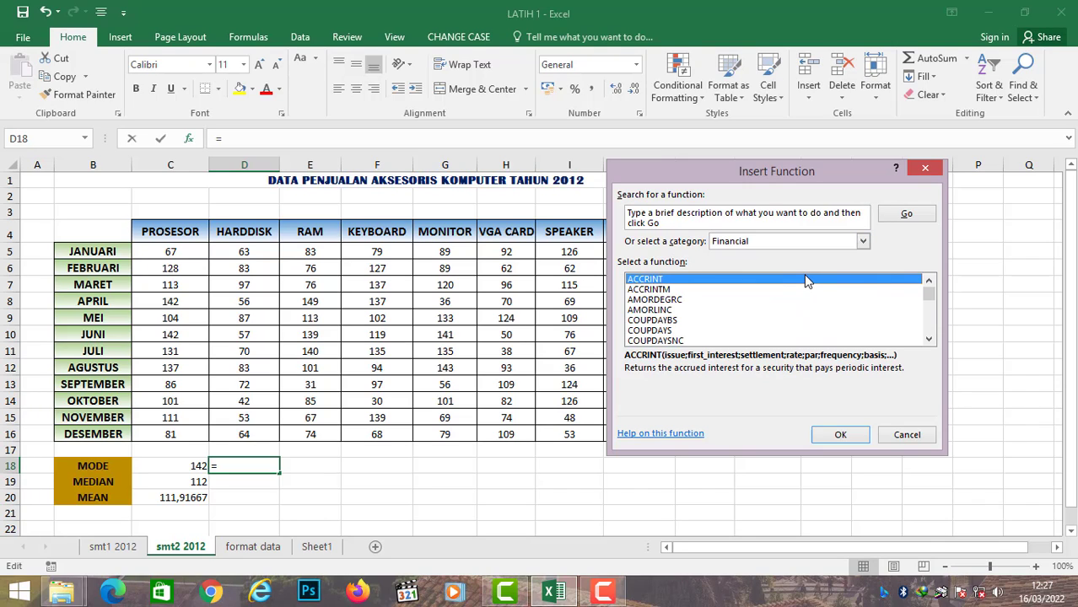
pyautogui.click(862, 242)
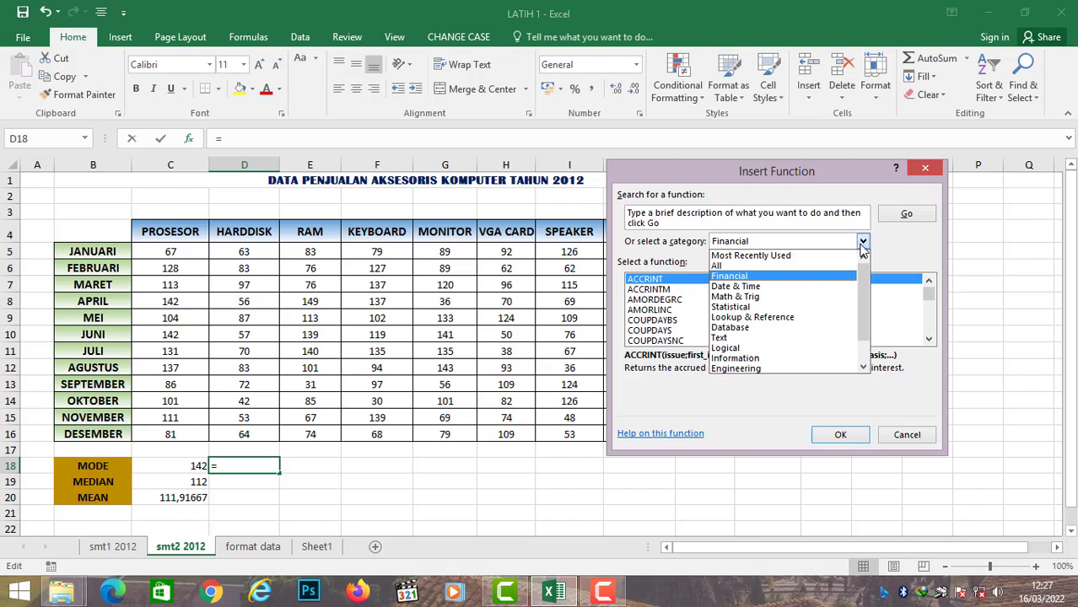
pyautogui.click(839, 286)
pyautogui.click(851, 241)
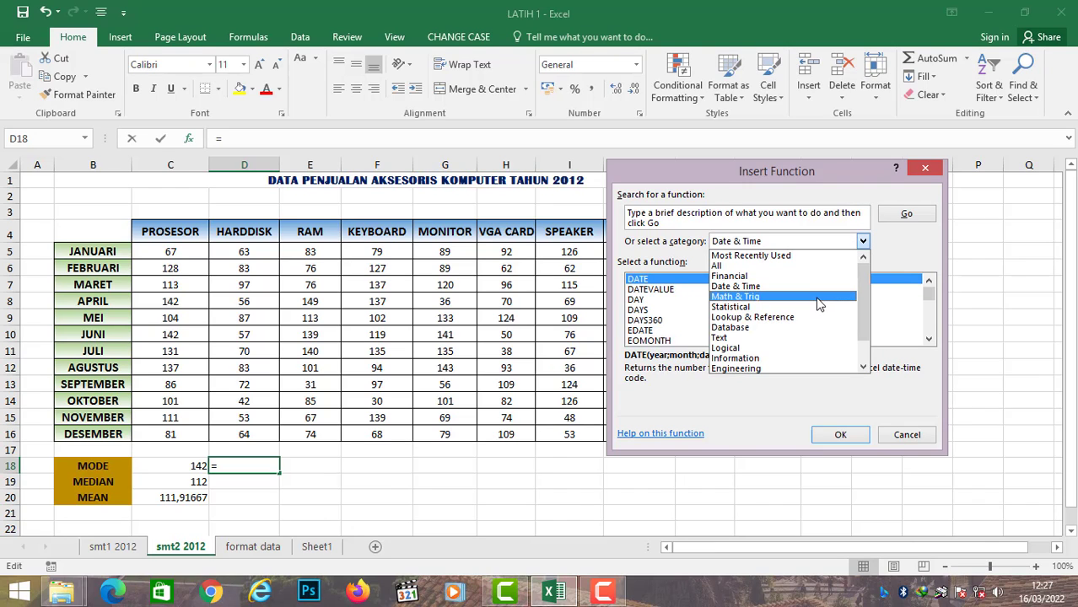
pyautogui.click(886, 249)
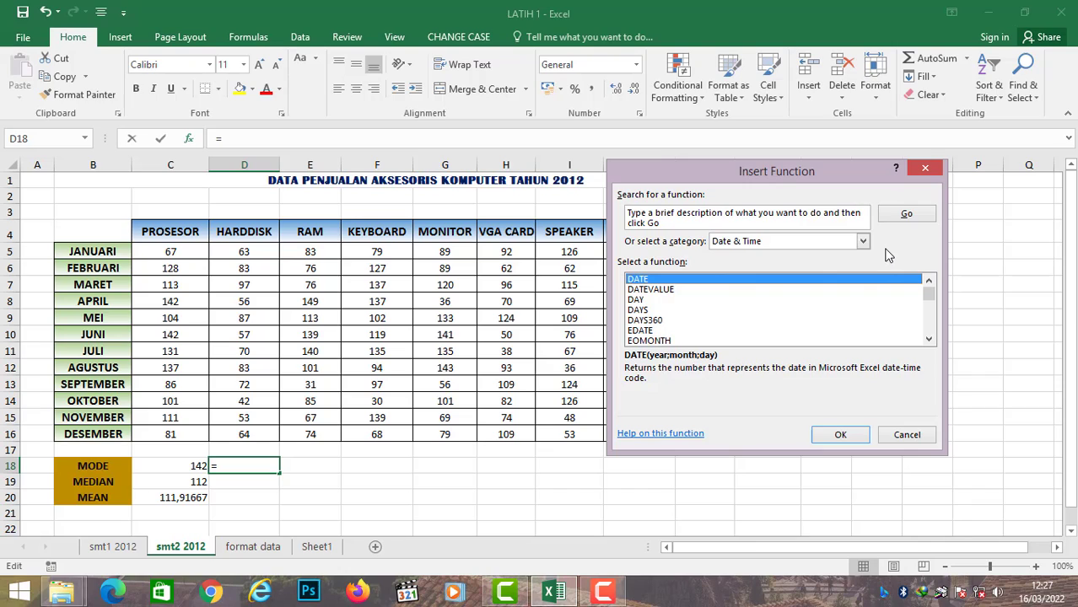
pyautogui.click(862, 242)
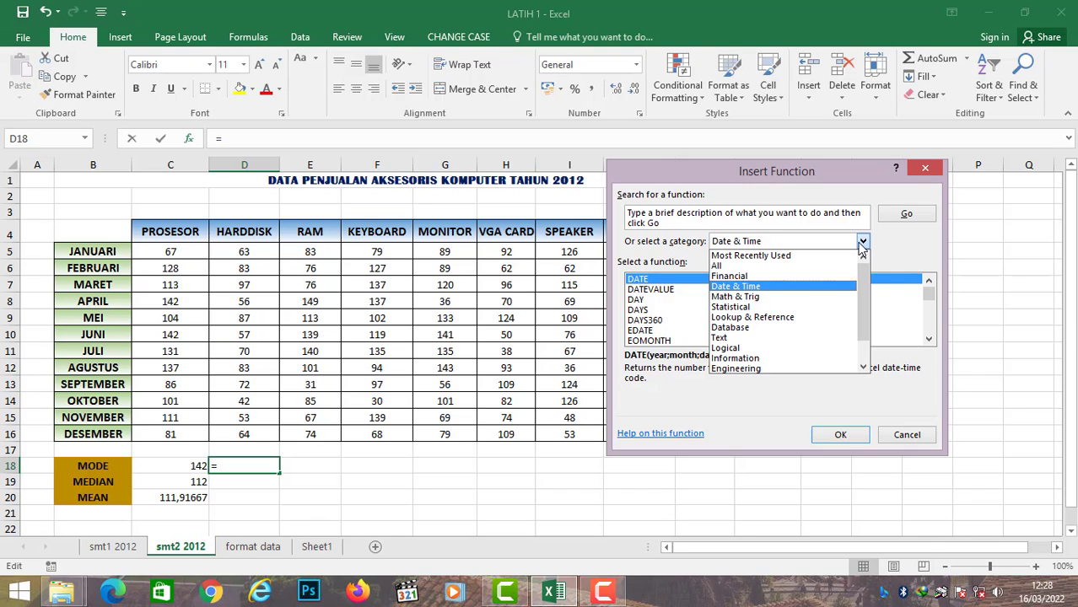
pyautogui.click(786, 257)
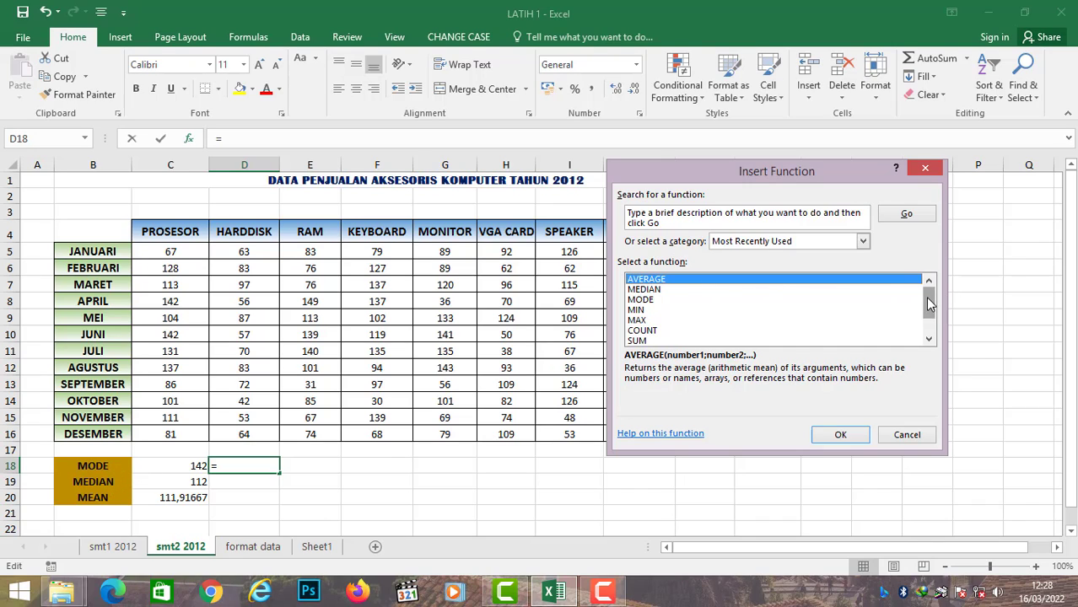
pyautogui.moveTo(929, 305)
pyautogui.mouseDown()
pyautogui.moveTo(929, 316)
pyautogui.moveTo(929, 291)
pyautogui.mouseUp()
# Step: Insert MODE with Number1 D5:D16 in D18, returning 83 for HARDDISK
pyautogui.click(666, 301)
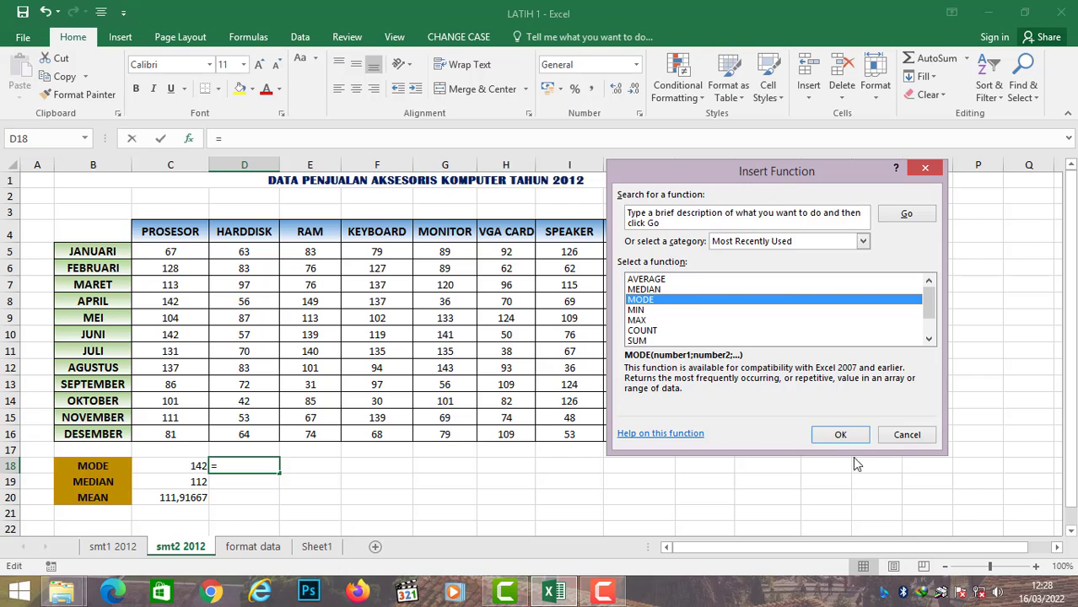
pyautogui.click(840, 434)
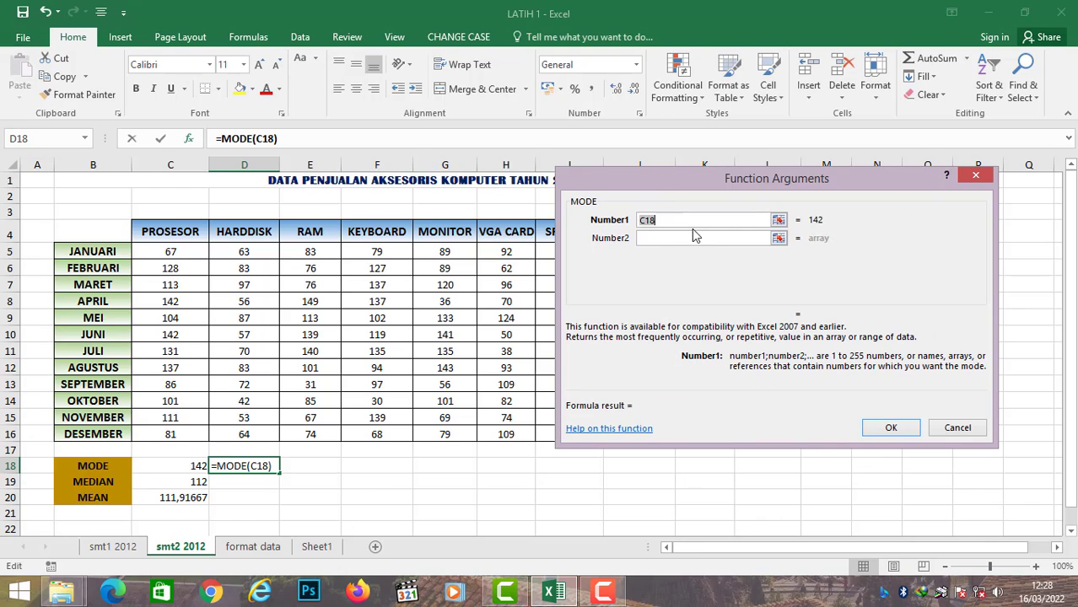
pyautogui.moveTo(678, 183); pyautogui.dragTo(814, 204)
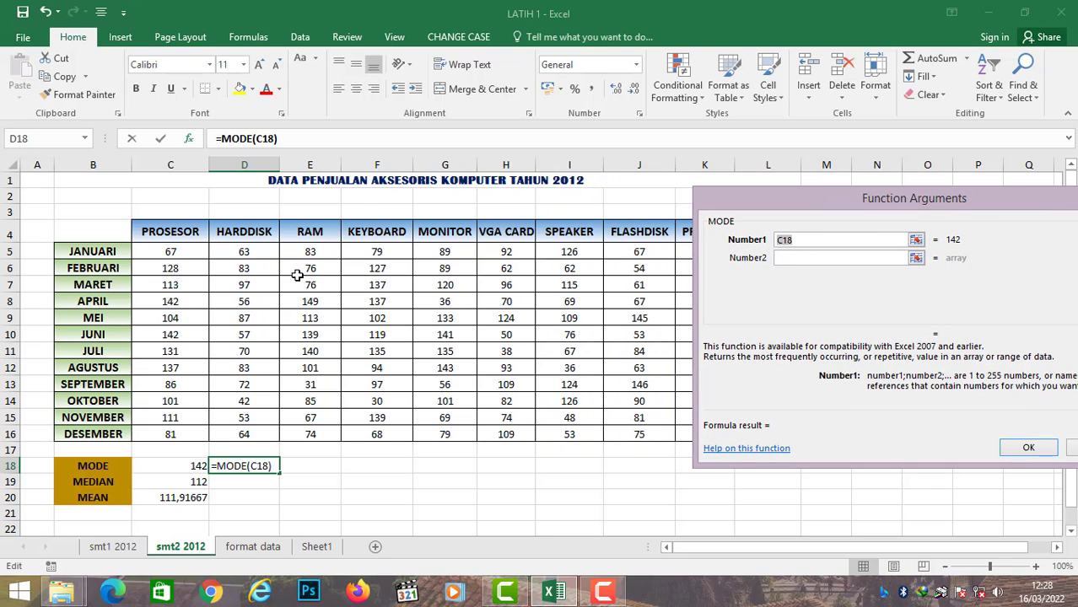
pyautogui.moveTo(253, 257); pyautogui.dragTo(243, 431)
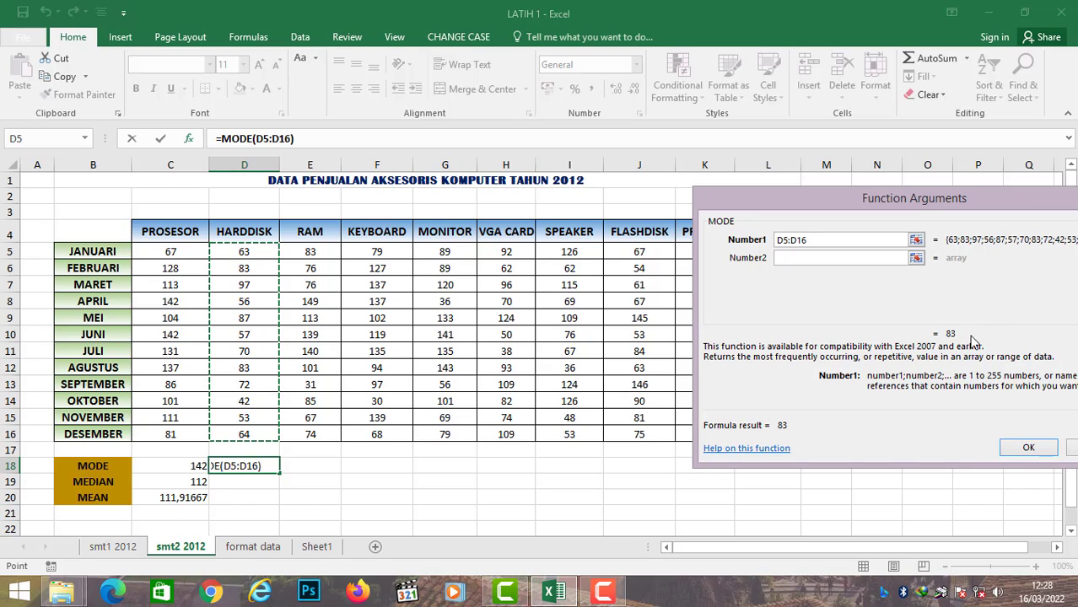
pyautogui.click(1028, 447)
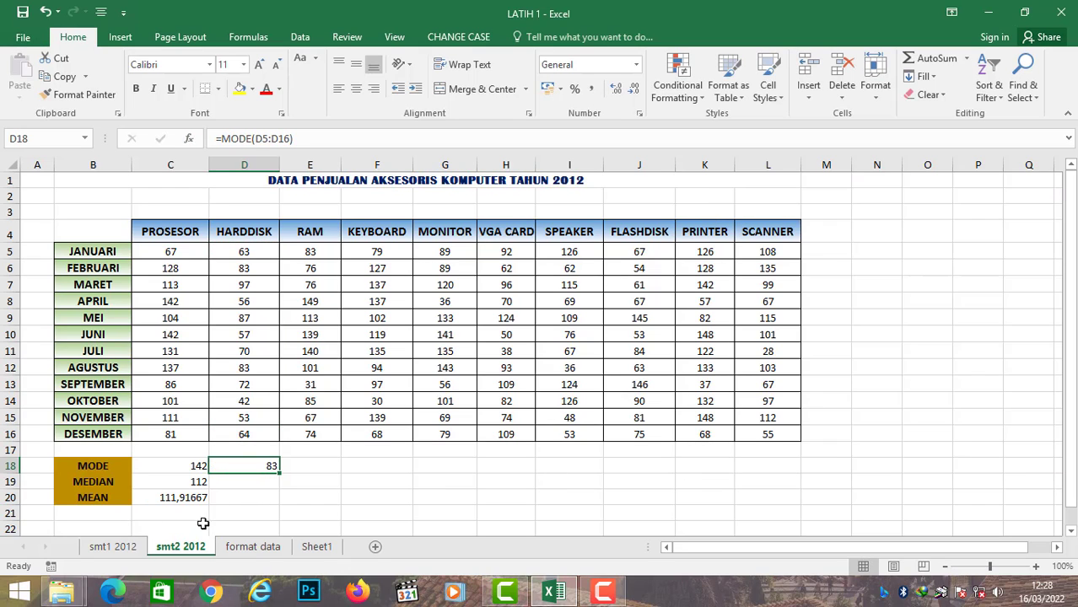
pyautogui.click(266, 487)
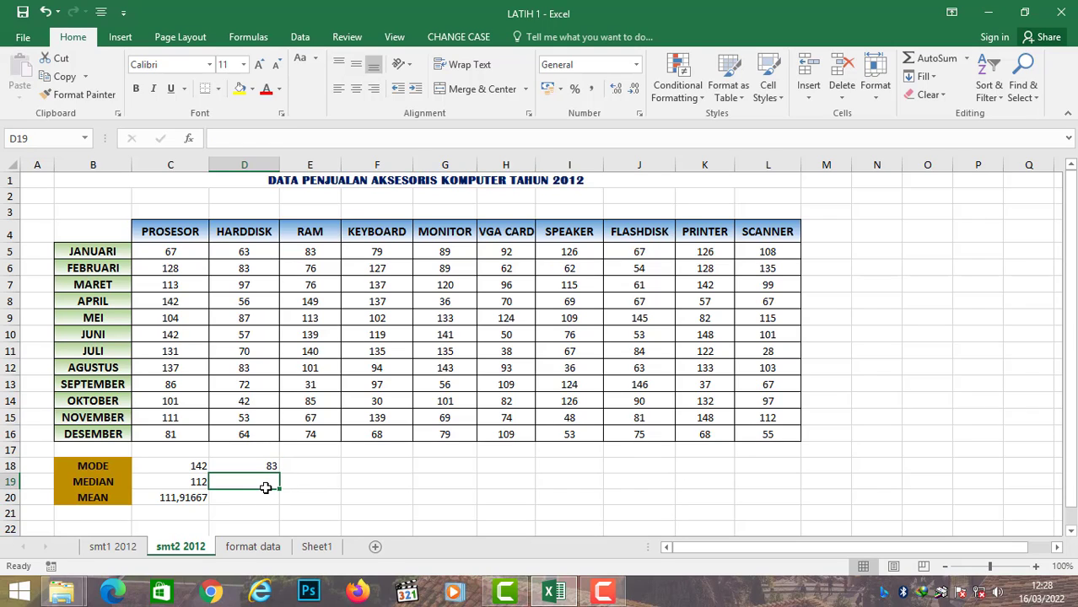
# Step: Insert MEDIAN over D5:D16 in D19 via Insert Function, returning 67
pyautogui.click(191, 140)
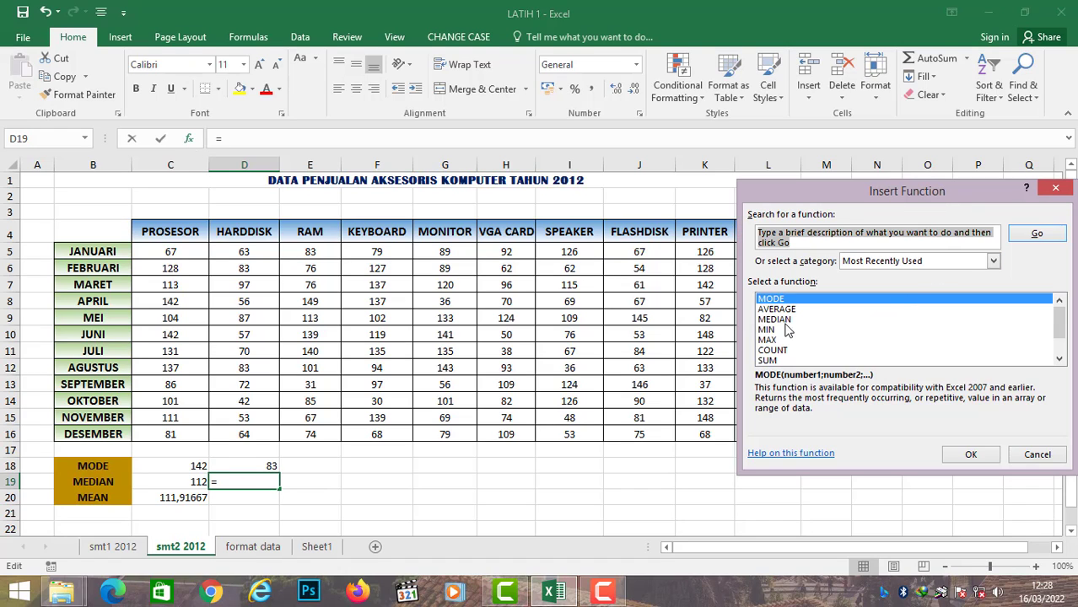
pyautogui.click(780, 320)
pyautogui.click(978, 461)
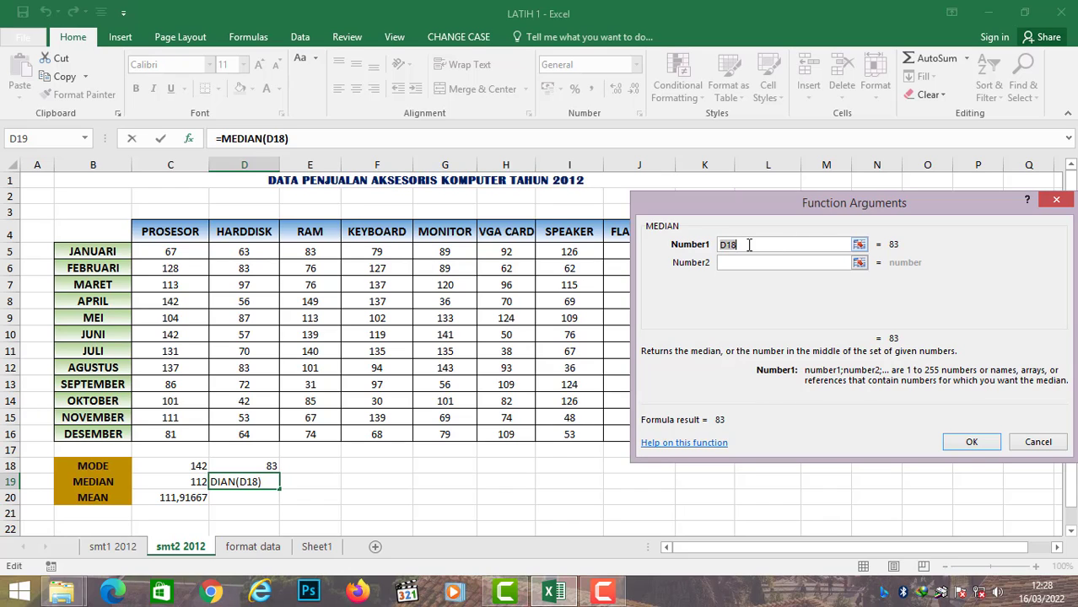
pyautogui.moveTo(252, 255); pyautogui.dragTo(254, 430)
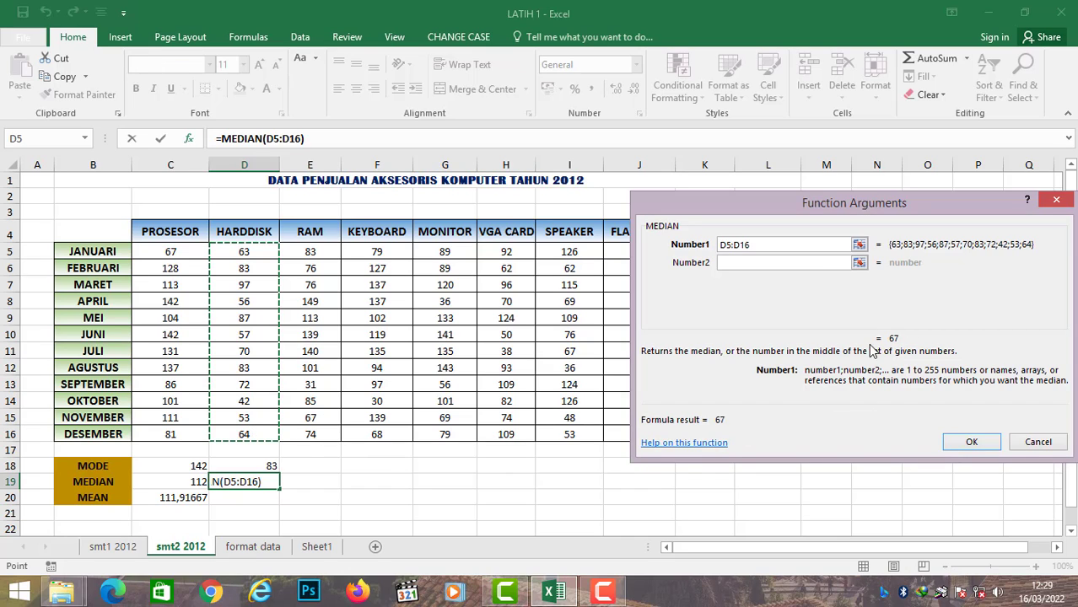
pyautogui.click(978, 444)
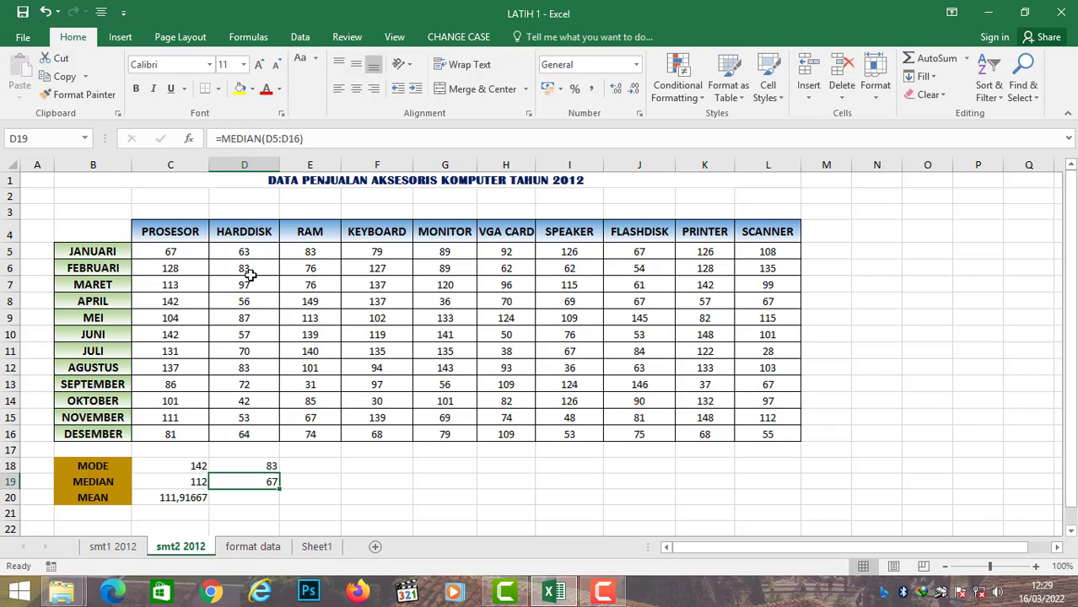
pyautogui.click(257, 495)
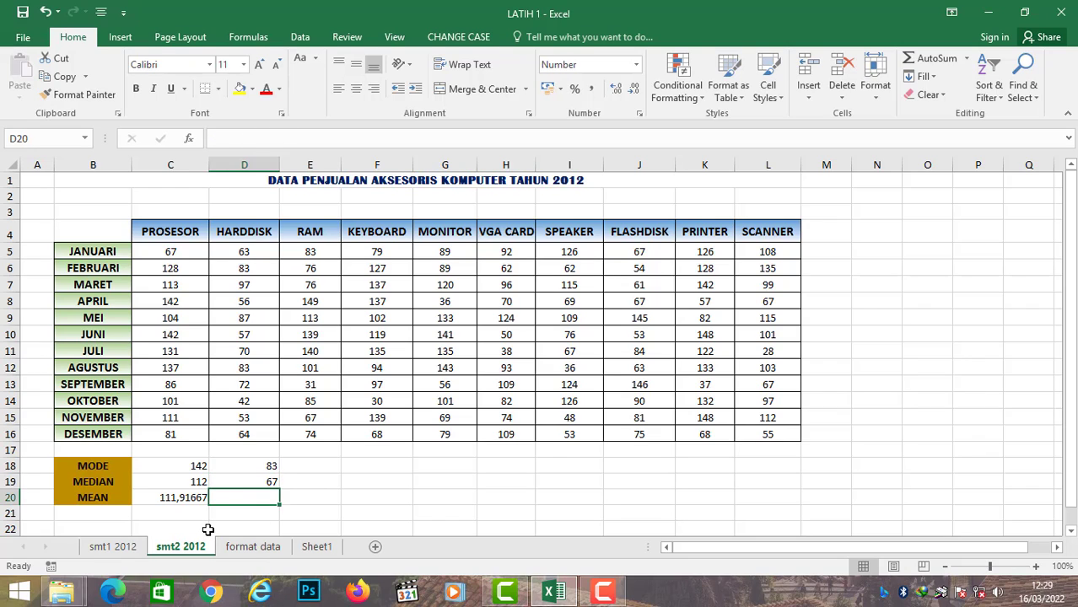
# Step: Insert AVERAGE in D20, replacing the suggested D18:D19 range with D5:D16, giving 68,92
pyautogui.click(188, 140)
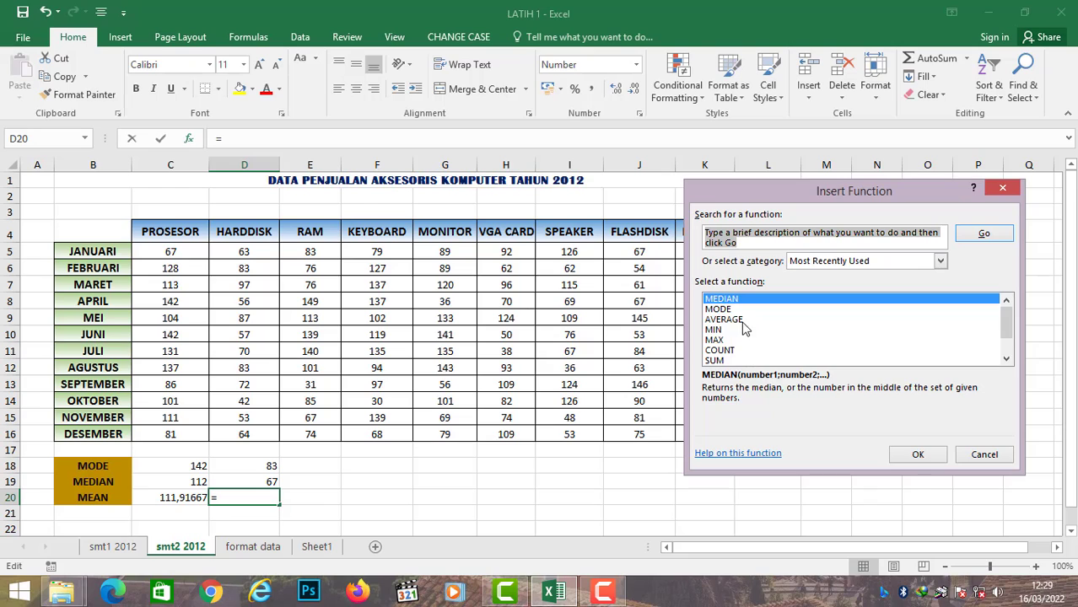
pyautogui.click(731, 320)
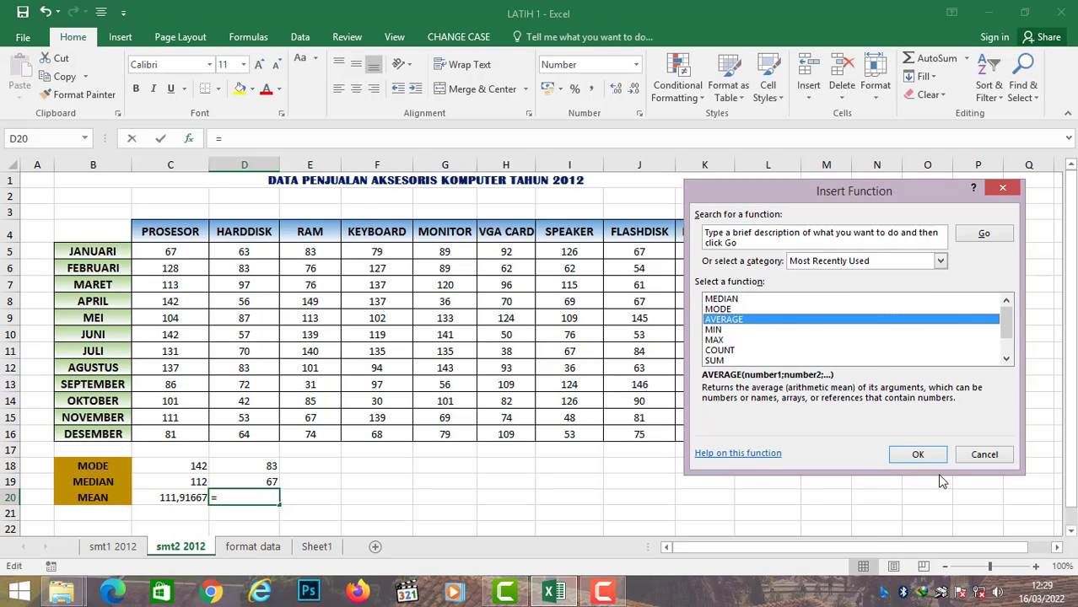
pyautogui.click(918, 455)
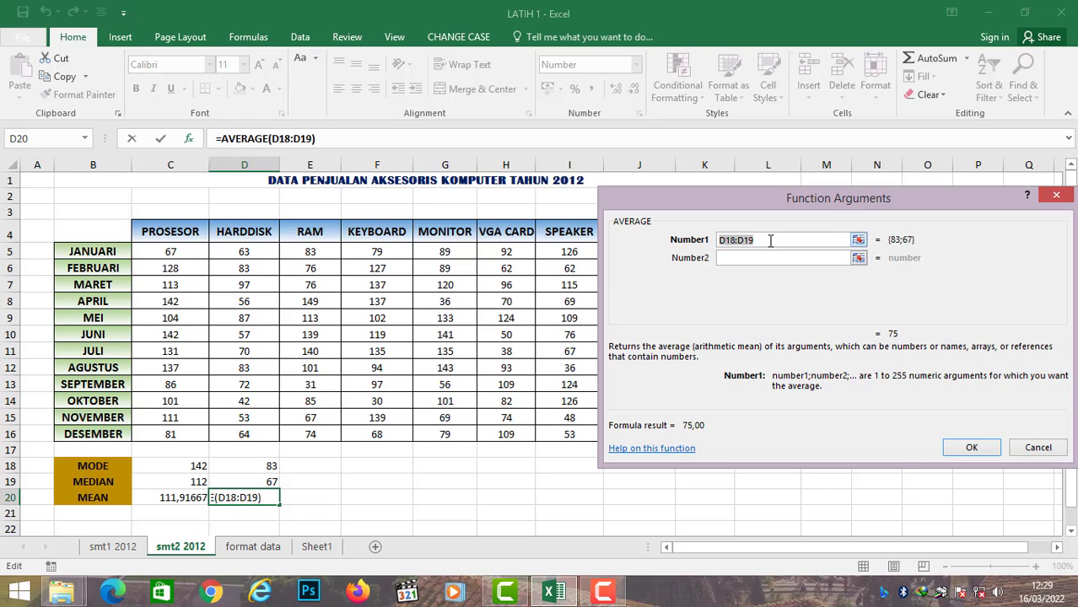
pyautogui.click(772, 240)
pyautogui.doubleClick(743, 240)
pyautogui.click(255, 253)
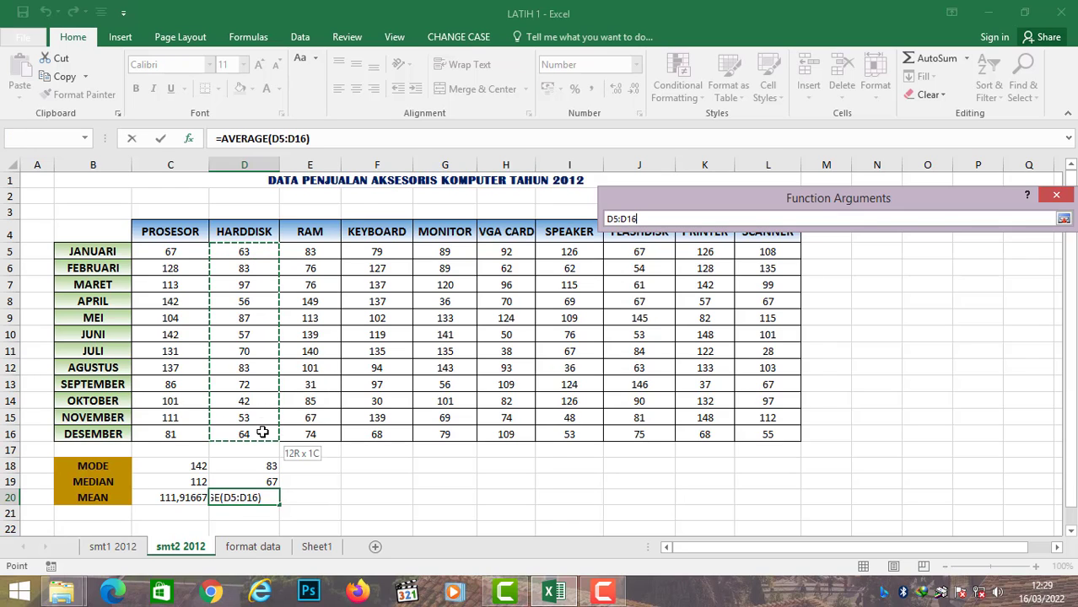
pyautogui.moveTo(256, 252); pyautogui.dragTo(270, 437)
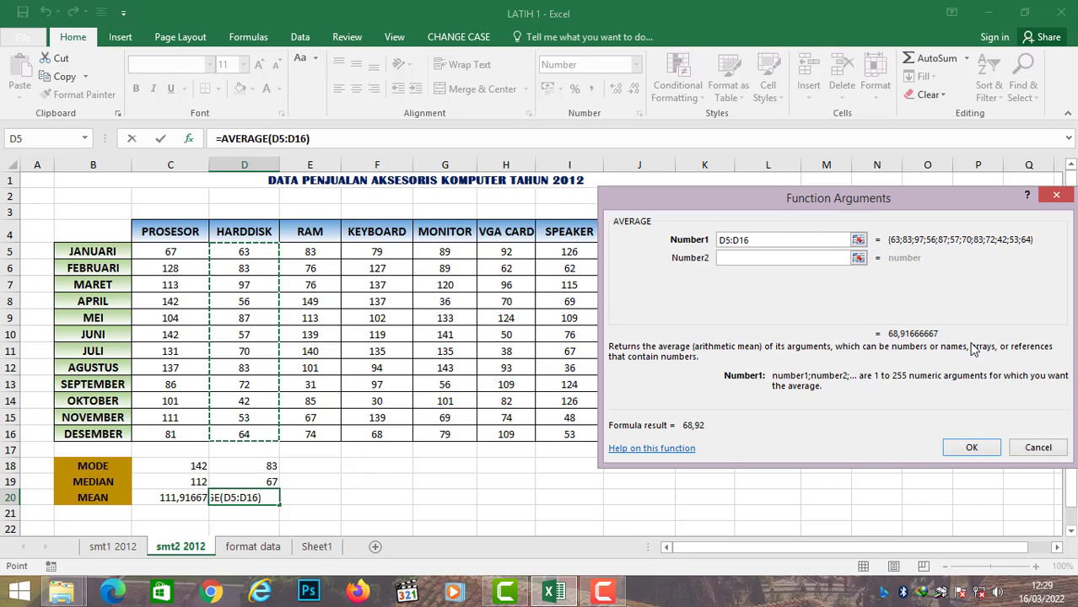
pyautogui.click(985, 447)
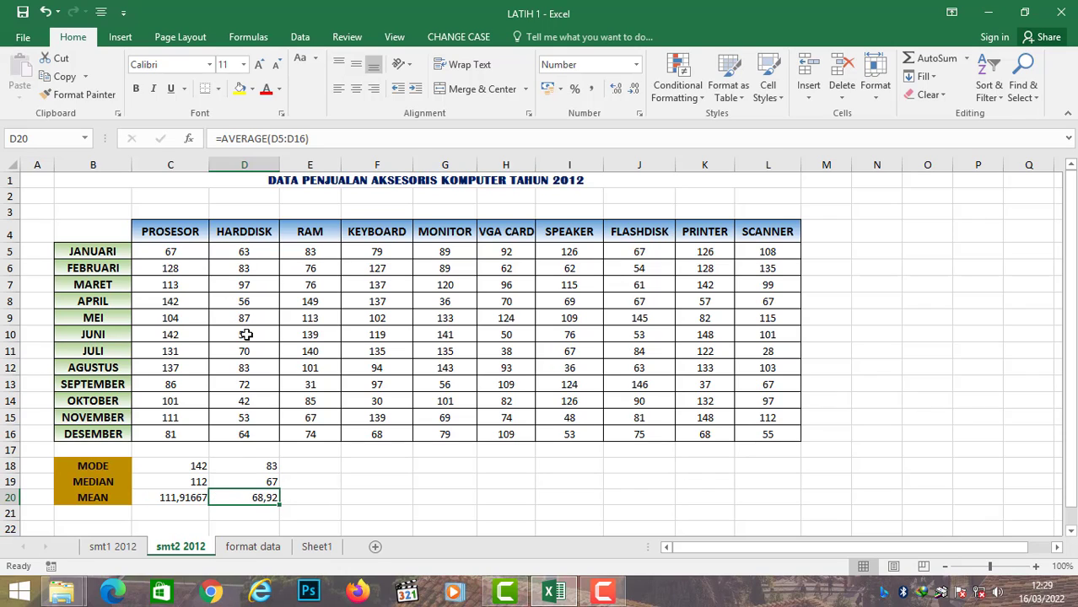
pyautogui.click(335, 479)
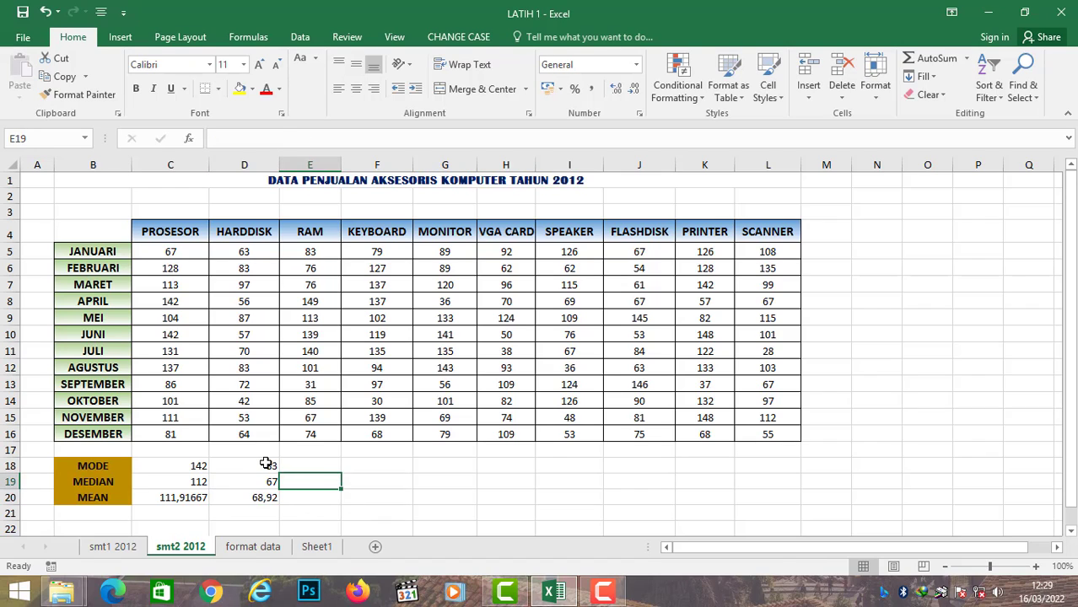
# Step: Fill D18:D20 right through column L and check KEYBOARD's copied MODE of 137
pyautogui.moveTo(267, 464); pyautogui.dragTo(267, 499)
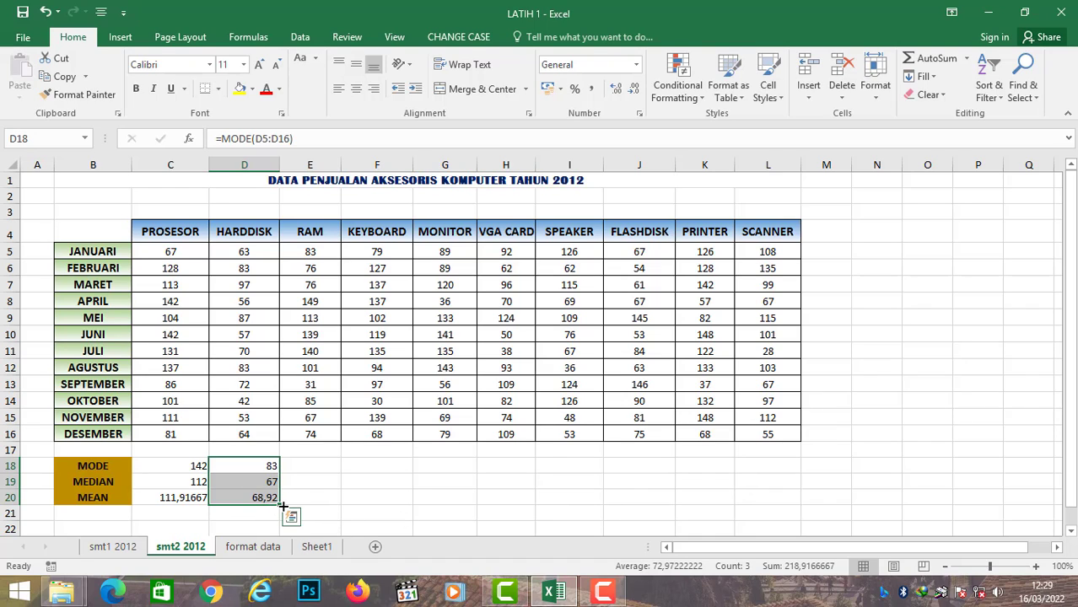
pyautogui.moveTo(282, 504); pyautogui.dragTo(793, 497)
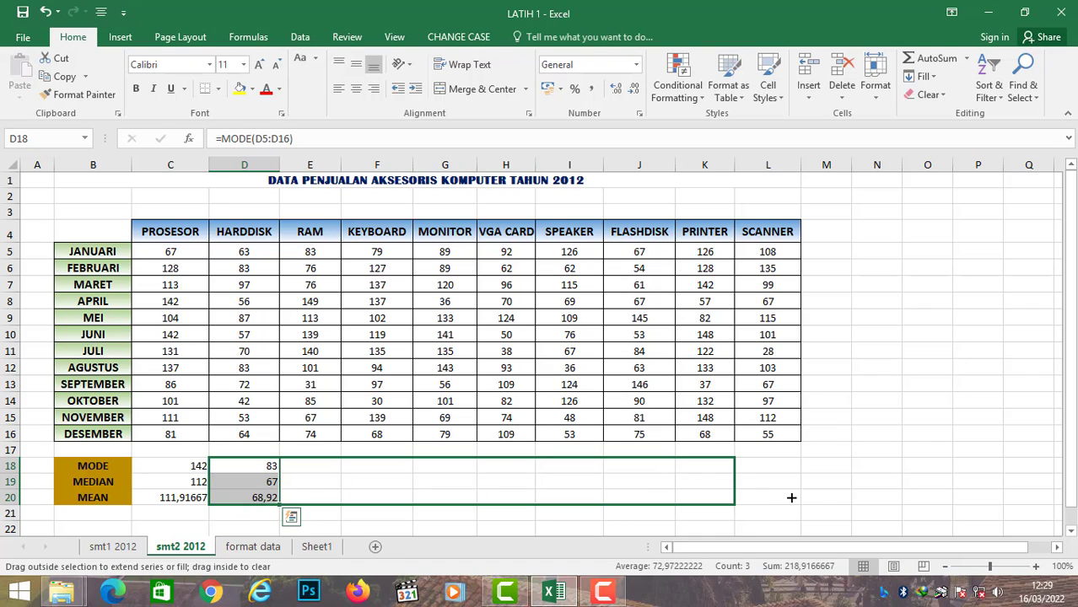
pyautogui.click(379, 468)
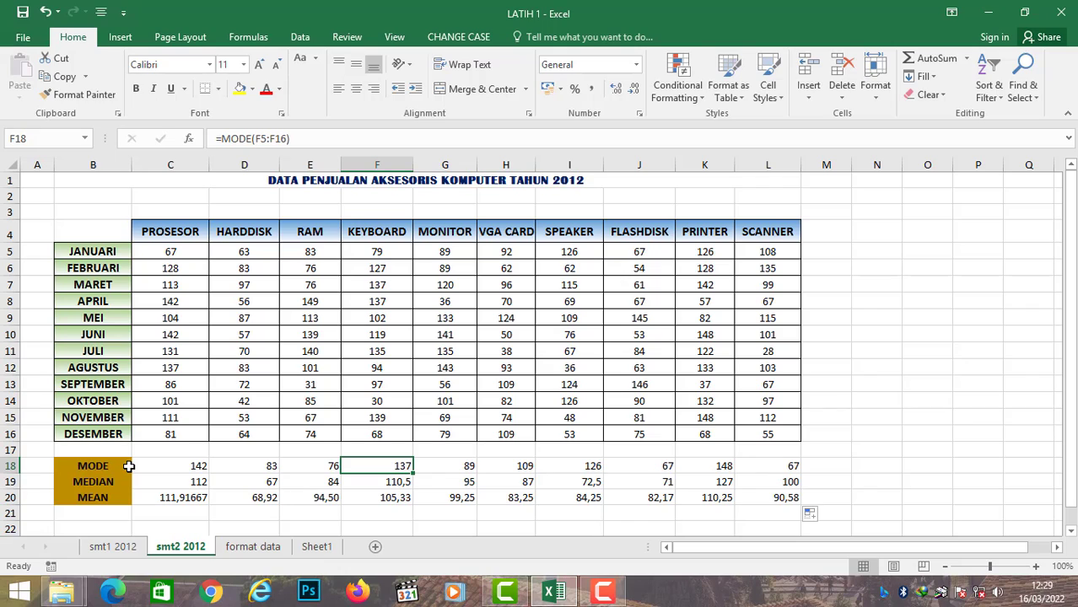
pyautogui.click(387, 285)
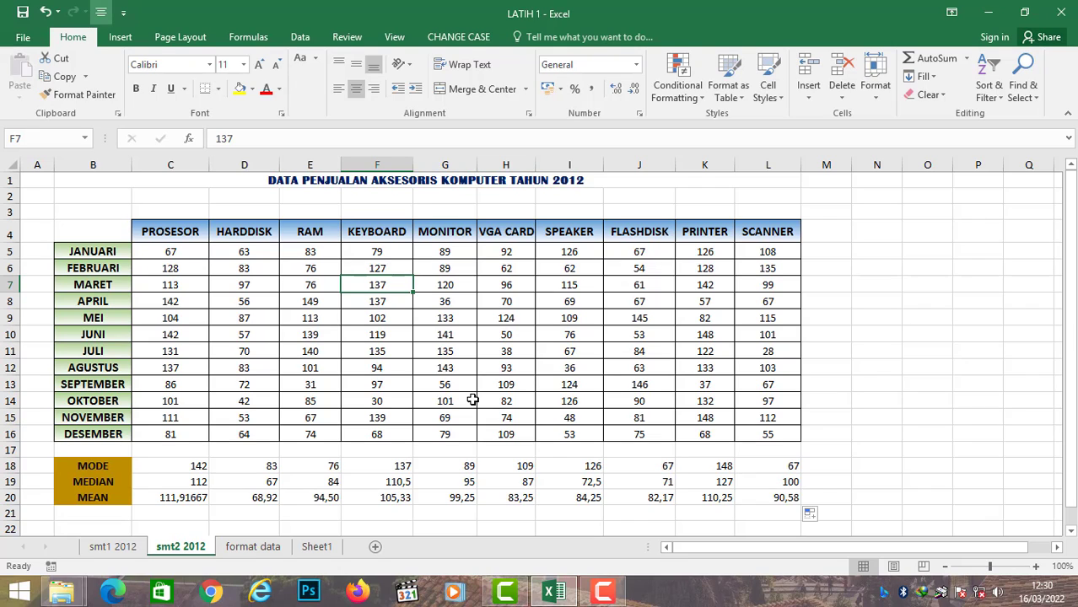
# Step: Set KEYBOARD's MARET sales in F7 to 136, making its MODE #N/A
pyautogui.write('13')
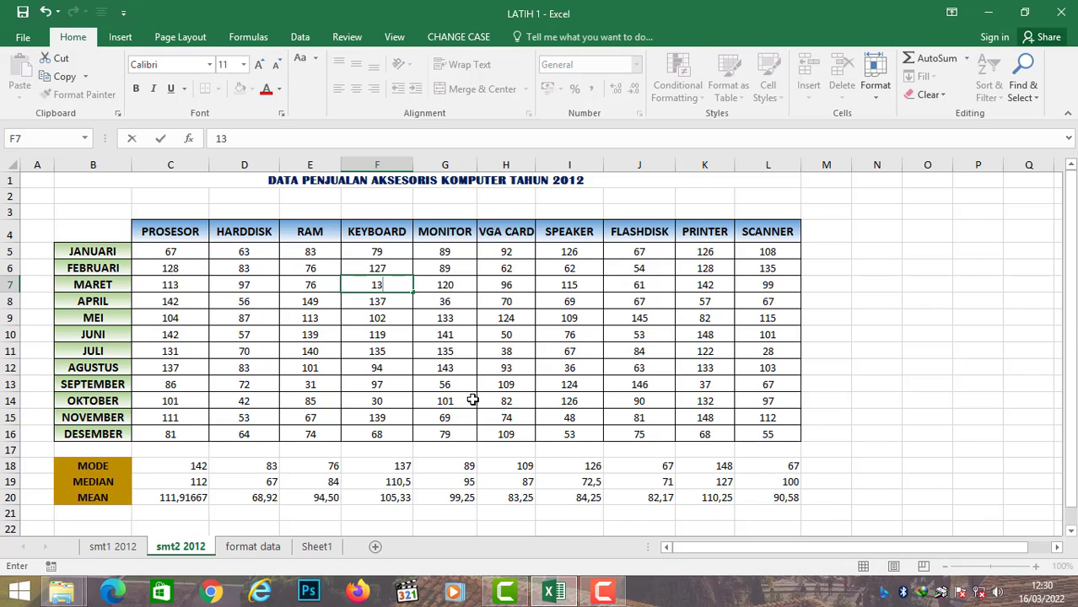
pyautogui.write('6')
pyautogui.press('Return')
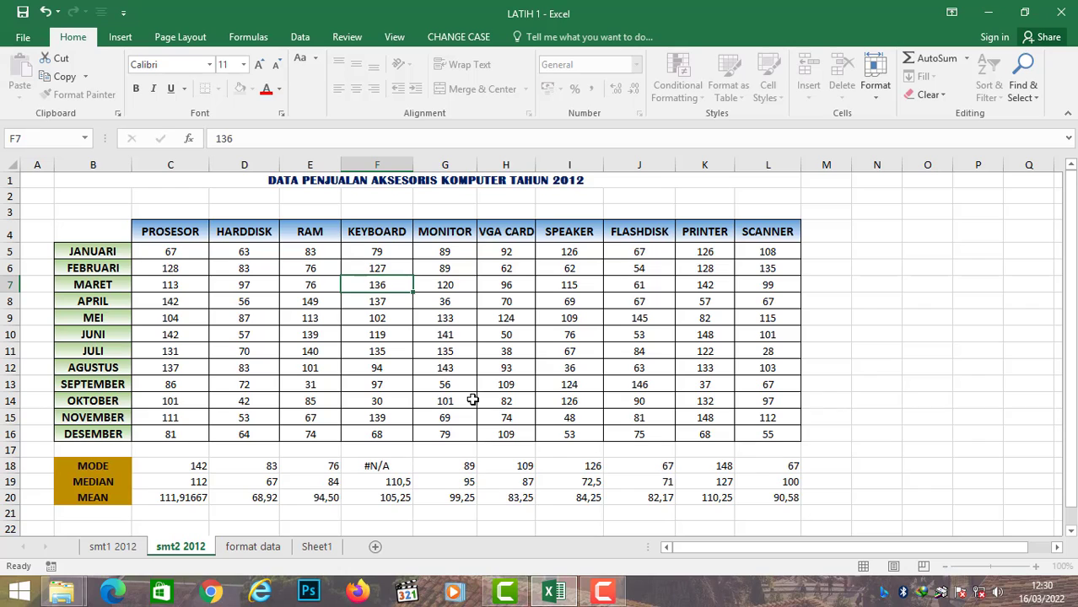
pyautogui.click(356, 462)
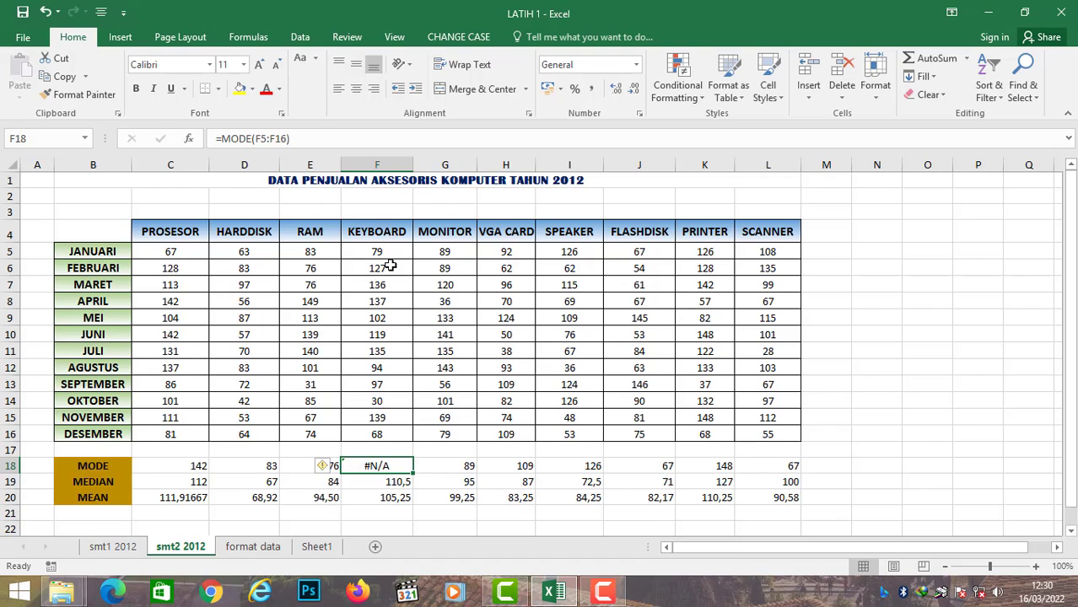
pyautogui.click(384, 252)
pyautogui.moveTo(383, 253); pyautogui.dragTo(381, 427)
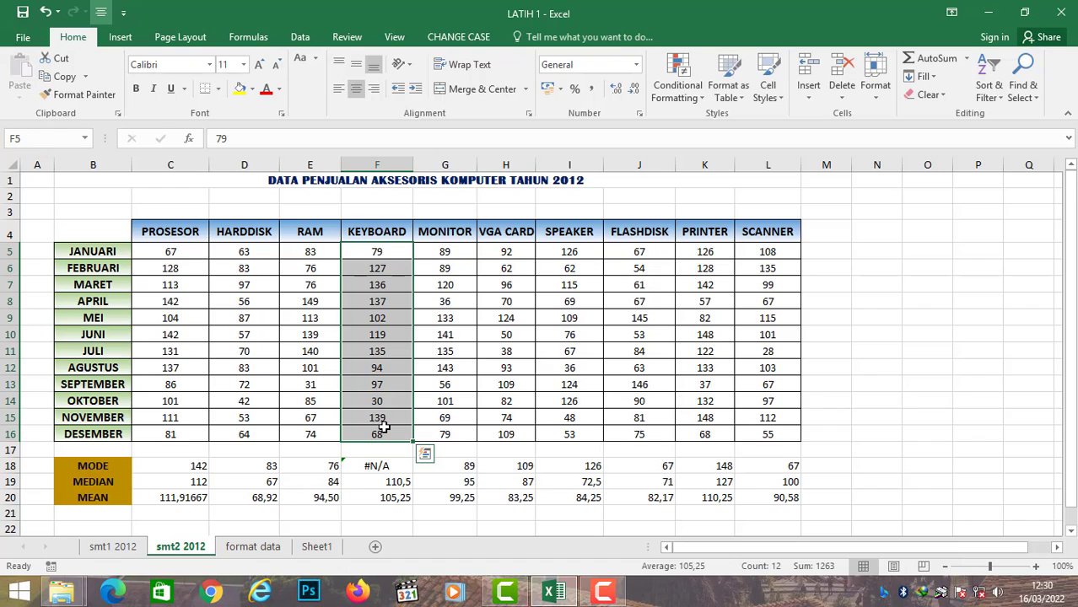
# Step: Change MONITOR's FEBRUARI sales in G6 to 87, turning its MODE into #N/A
pyautogui.click(451, 466)
pyautogui.click(464, 267)
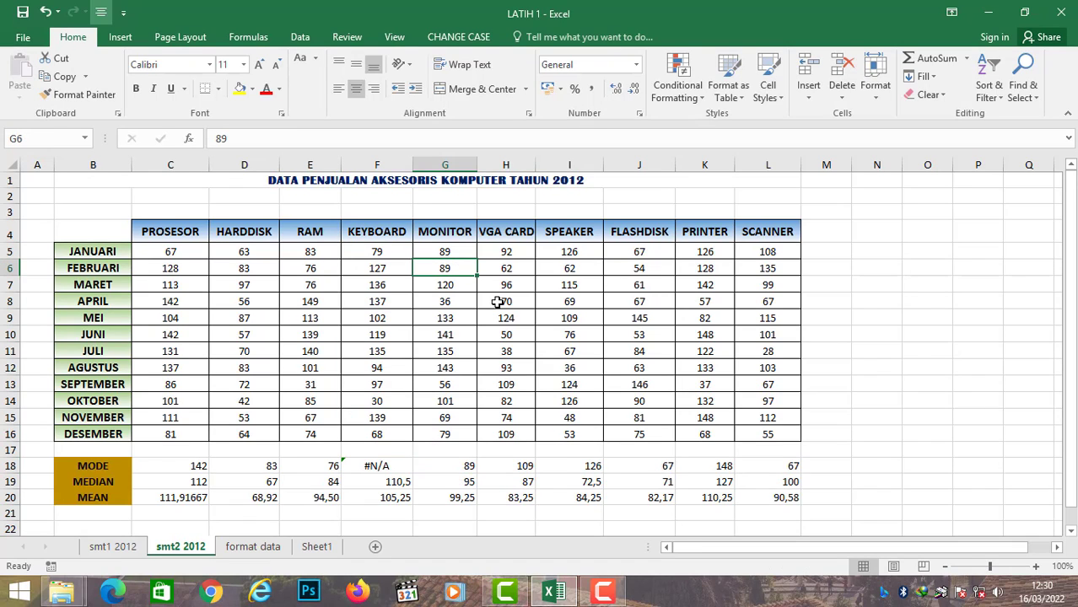
pyautogui.write('87')
pyautogui.press('Return')
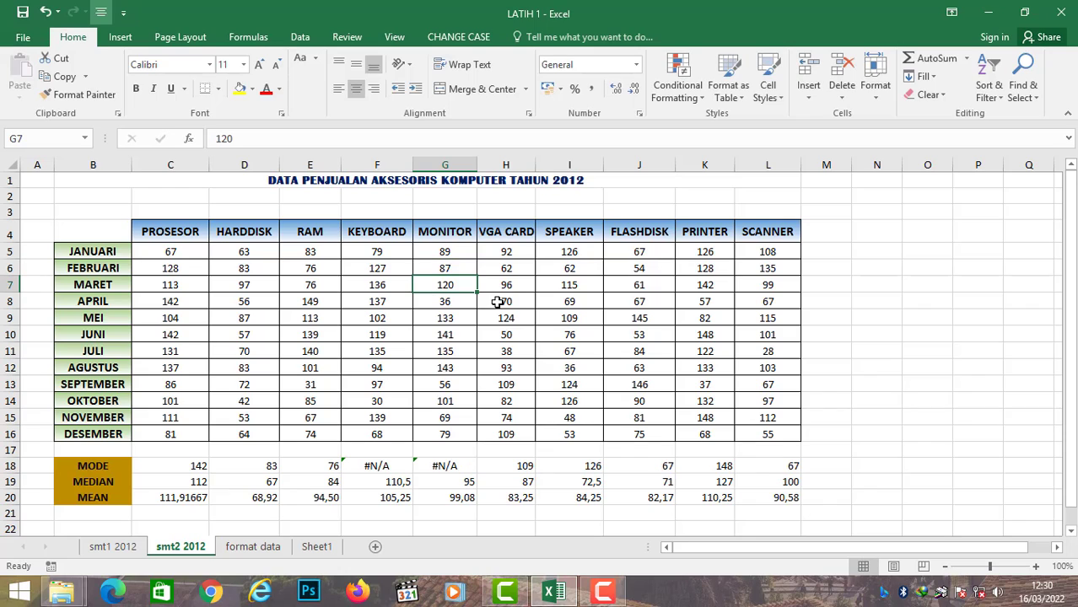
pyautogui.click(446, 468)
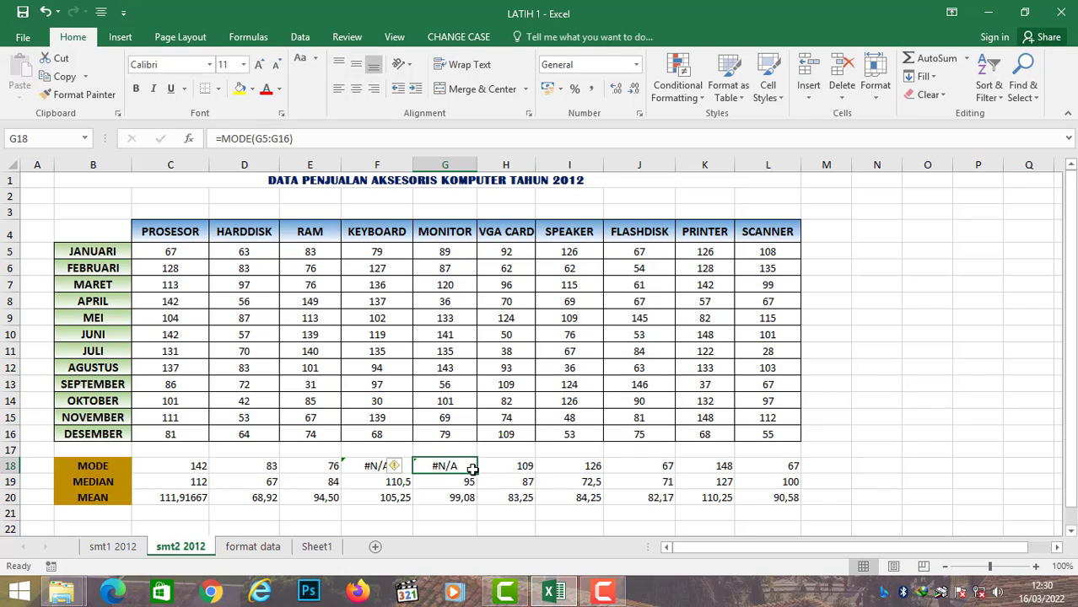
pyautogui.click(455, 284)
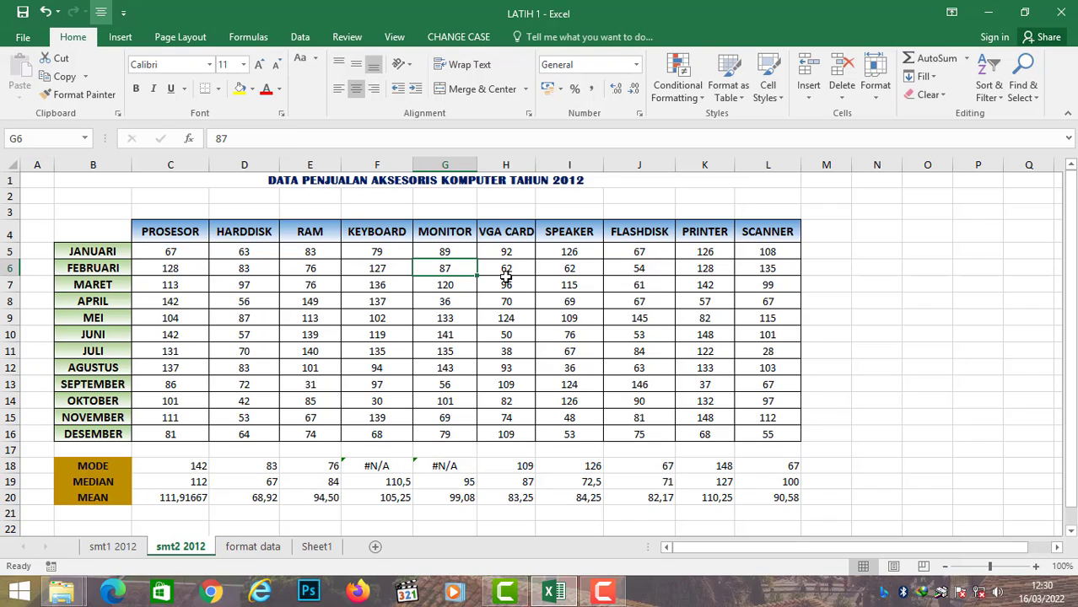
pyautogui.click(355, 472)
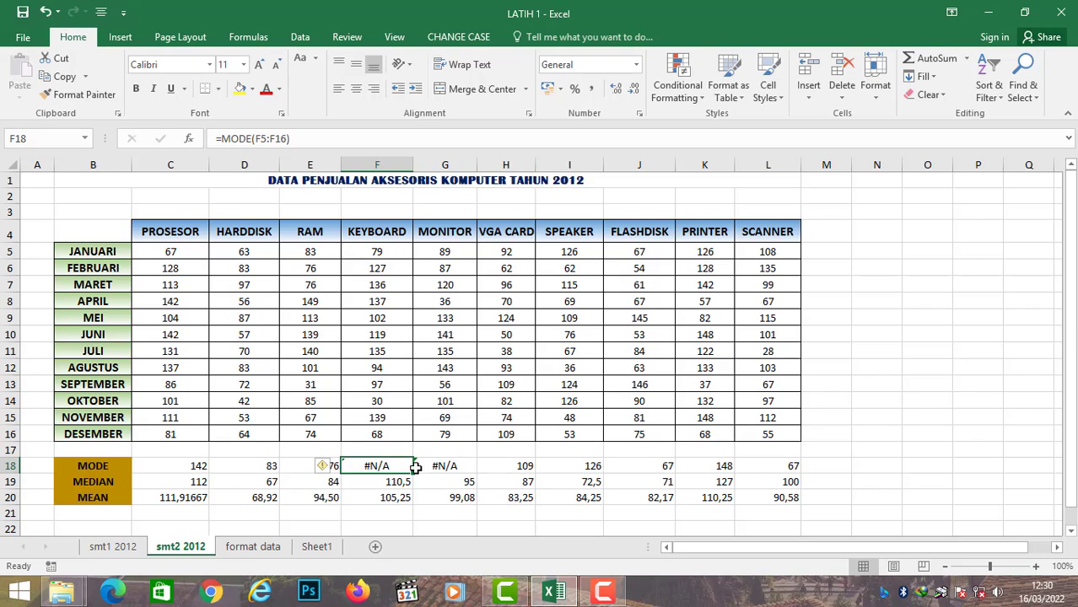
# Step: Undo both edits, restoring MONITOR FEBRUARI to 89 and KEYBOARD MARET to 137
pyautogui.hotkey('ctrl', 'z')
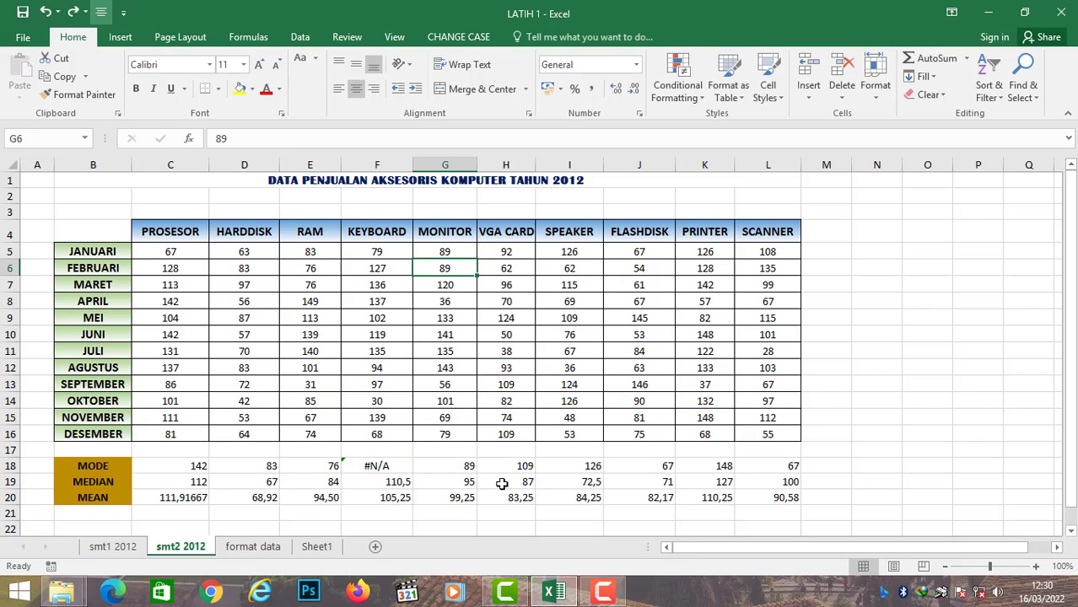
pyautogui.hotkey('ctrl', 'z')
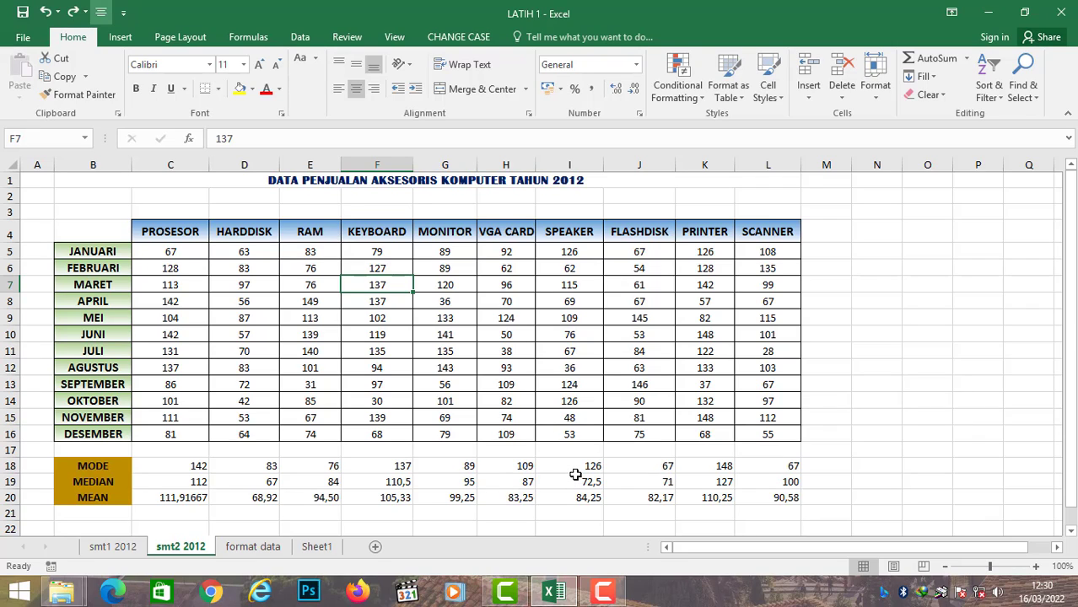